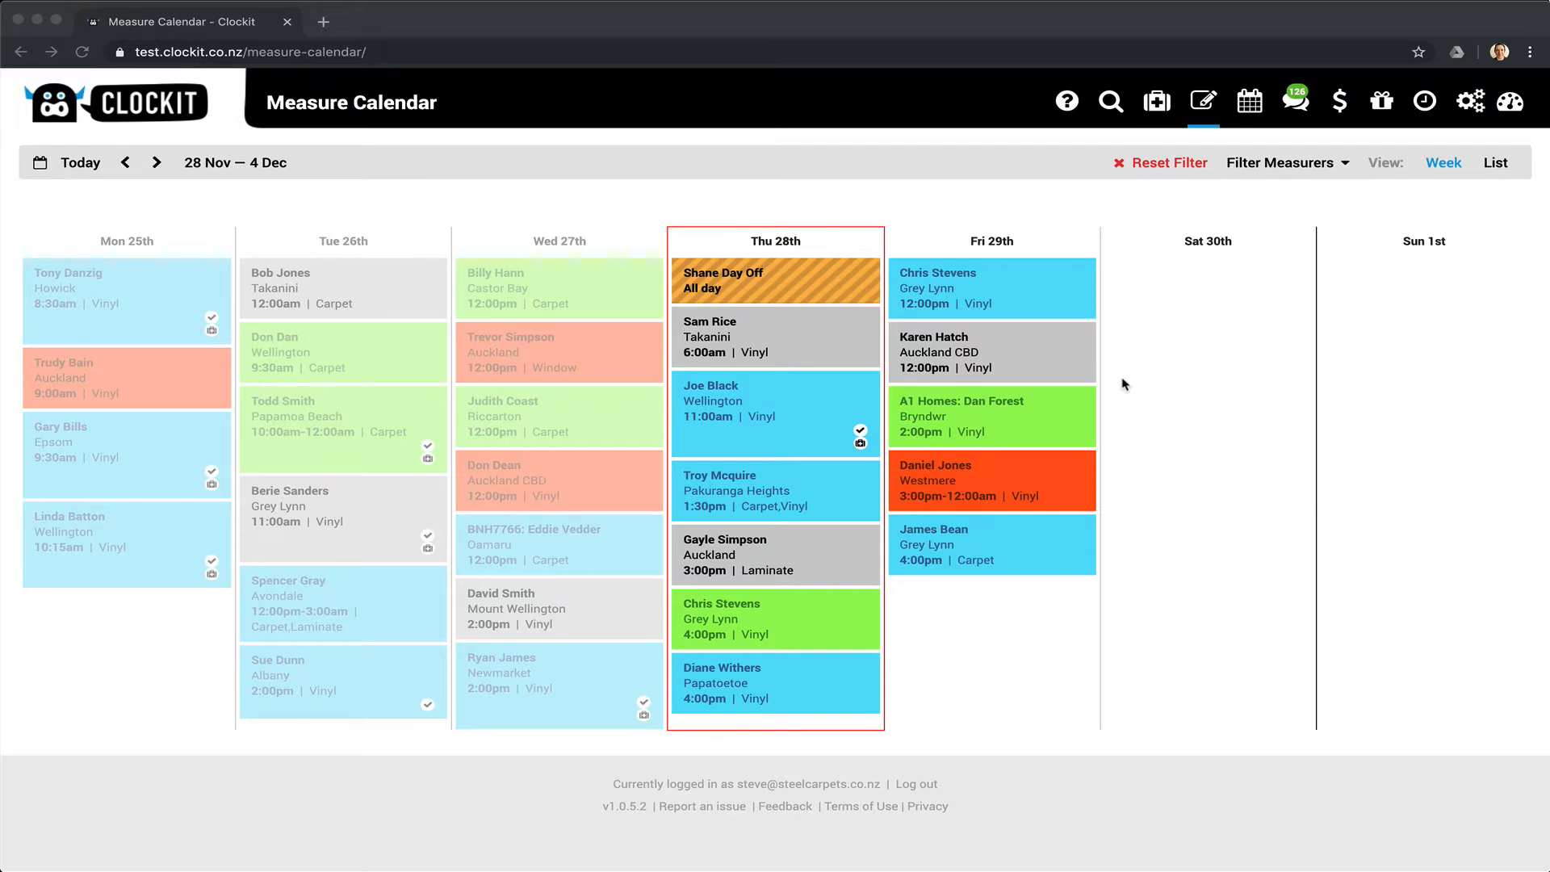
Add a measure on Thu 28 Nov with sample pickup and Vinyl as the only product.
{"action": "left_click", "coordinate": [839, 242]}
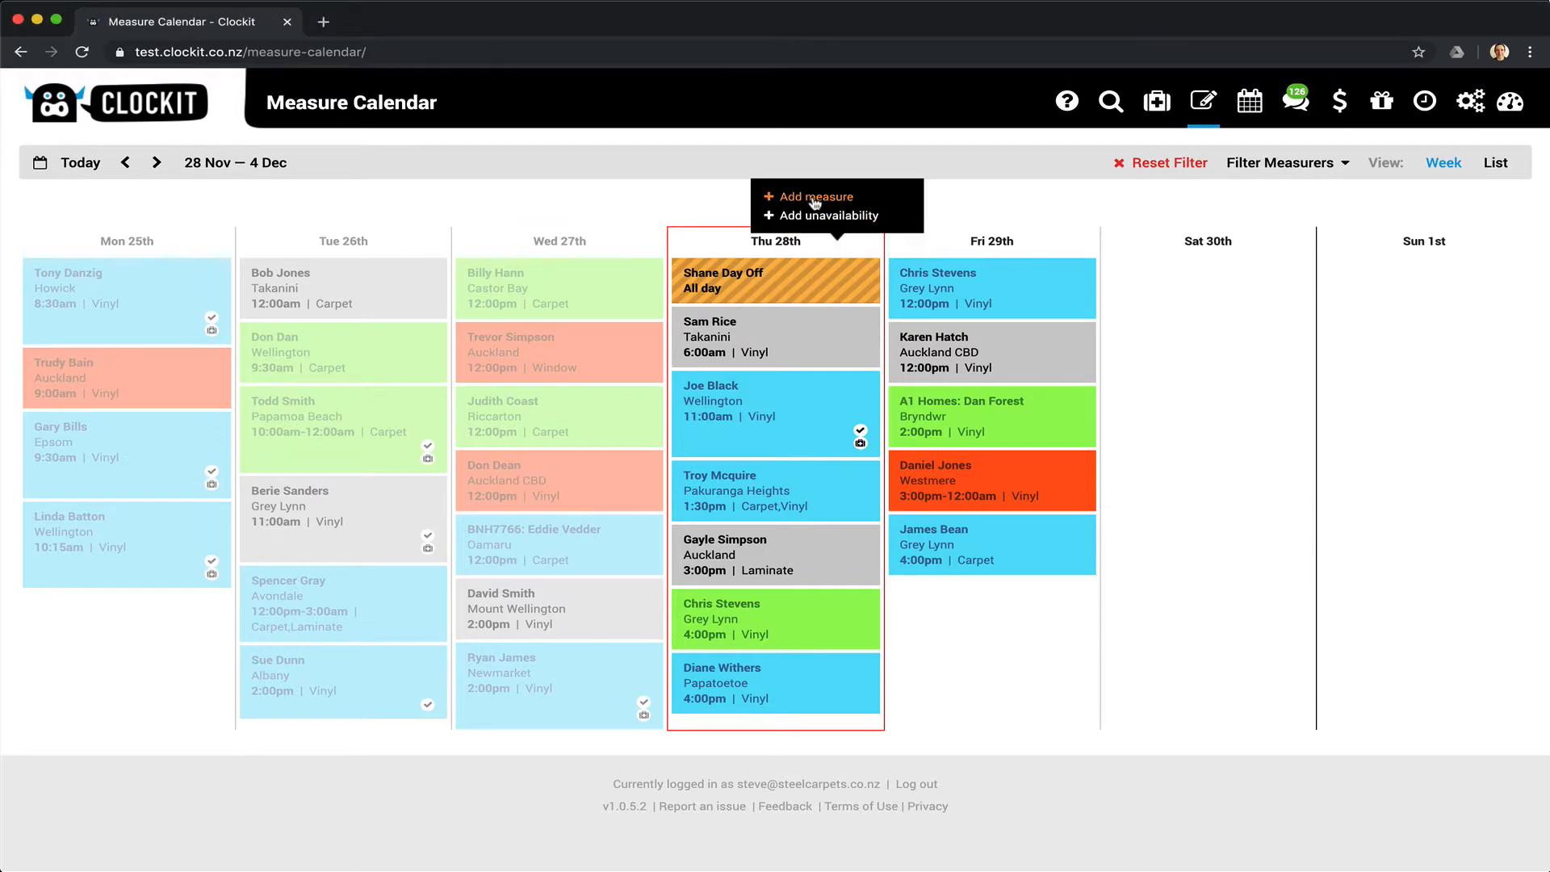
{"action": "left_click", "coordinate": [814, 198]}
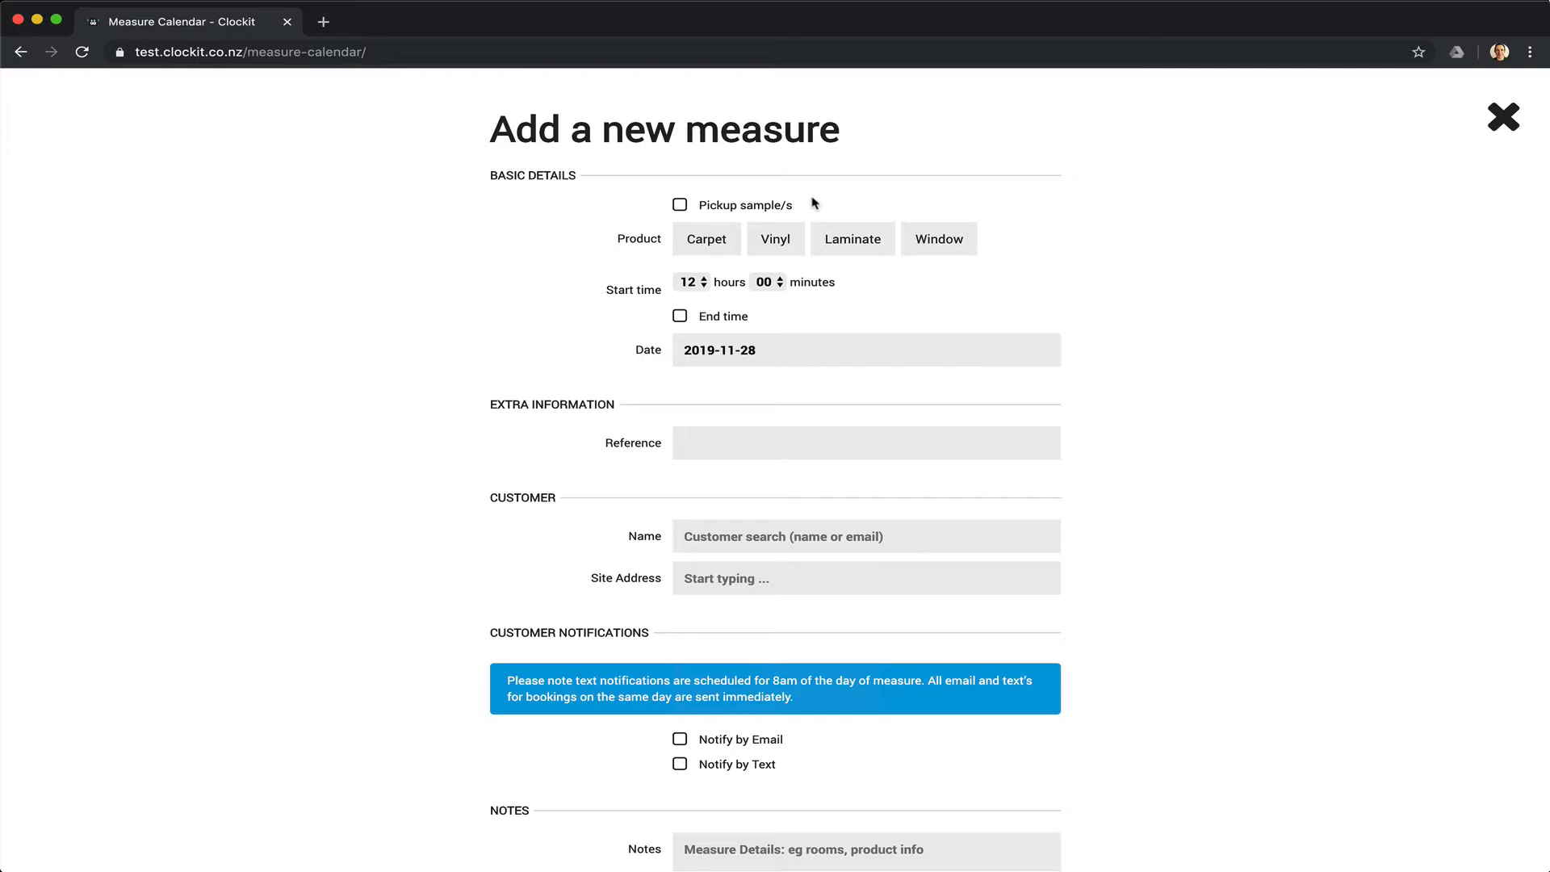
{"action": "left_click", "coordinate": [680, 206]}
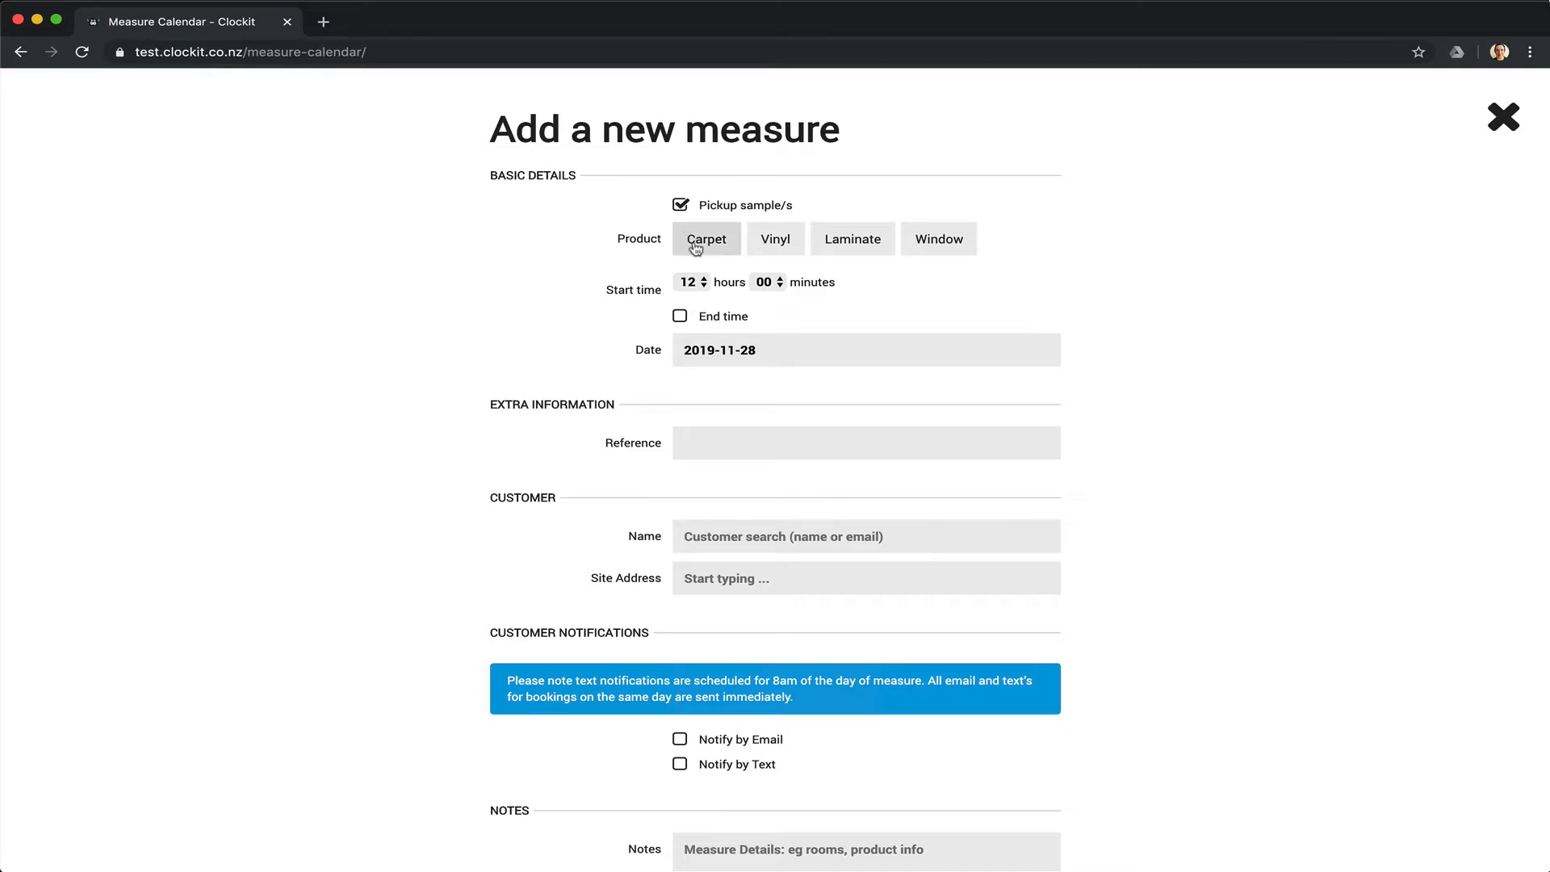
{"action": "left_click", "coordinate": [696, 247]}
{"action": "left_click", "coordinate": [776, 242]}
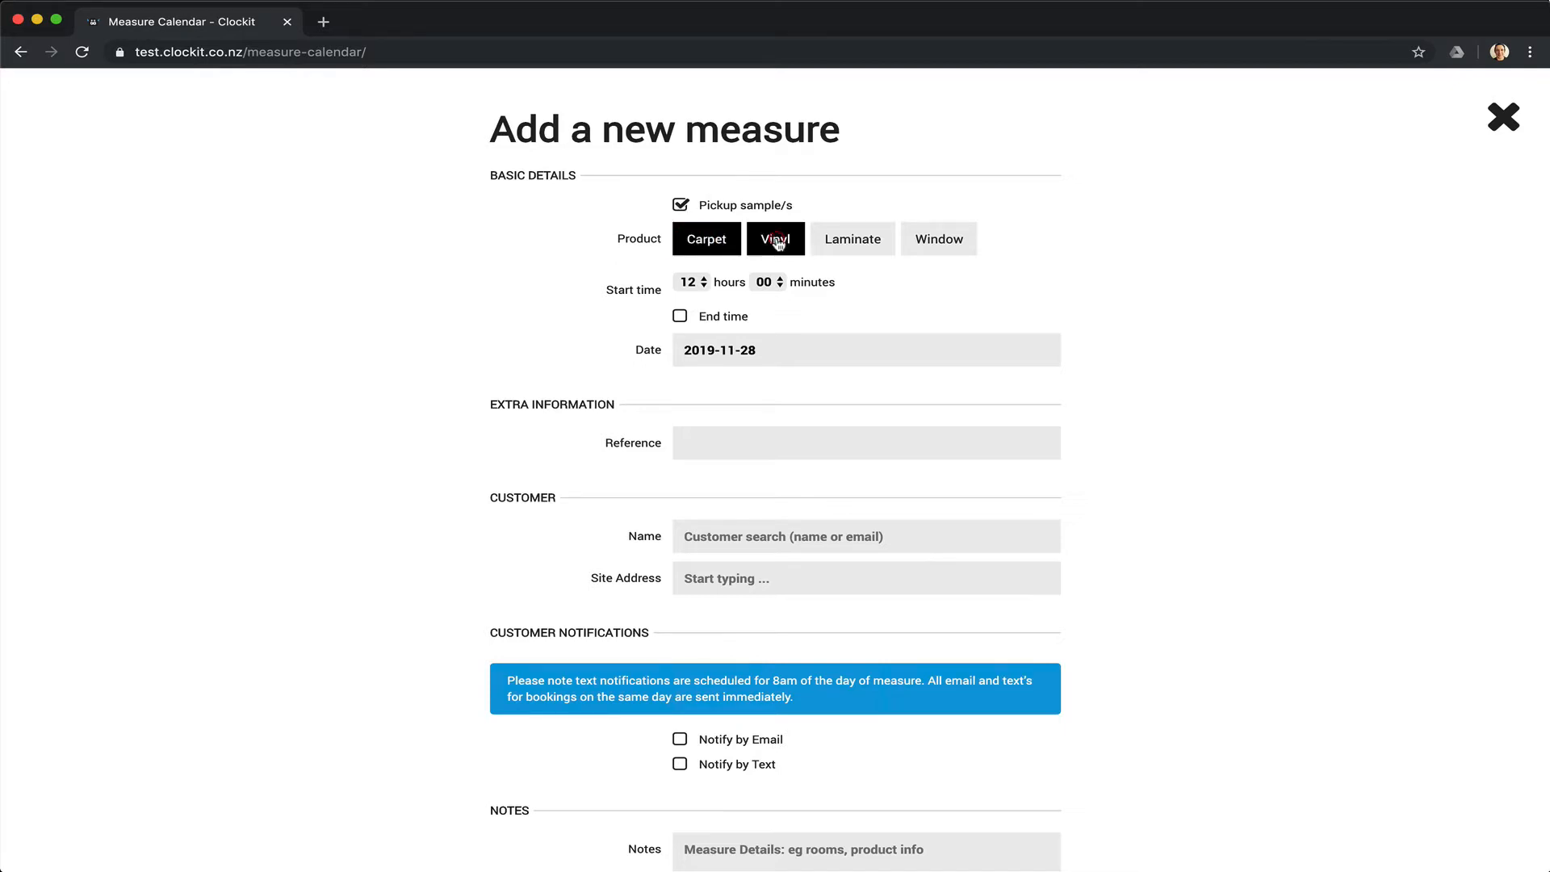
{"action": "left_click", "coordinate": [715, 246]}
Set the measure's start time to 12:30.
{"action": "left_click", "coordinate": [696, 281]}
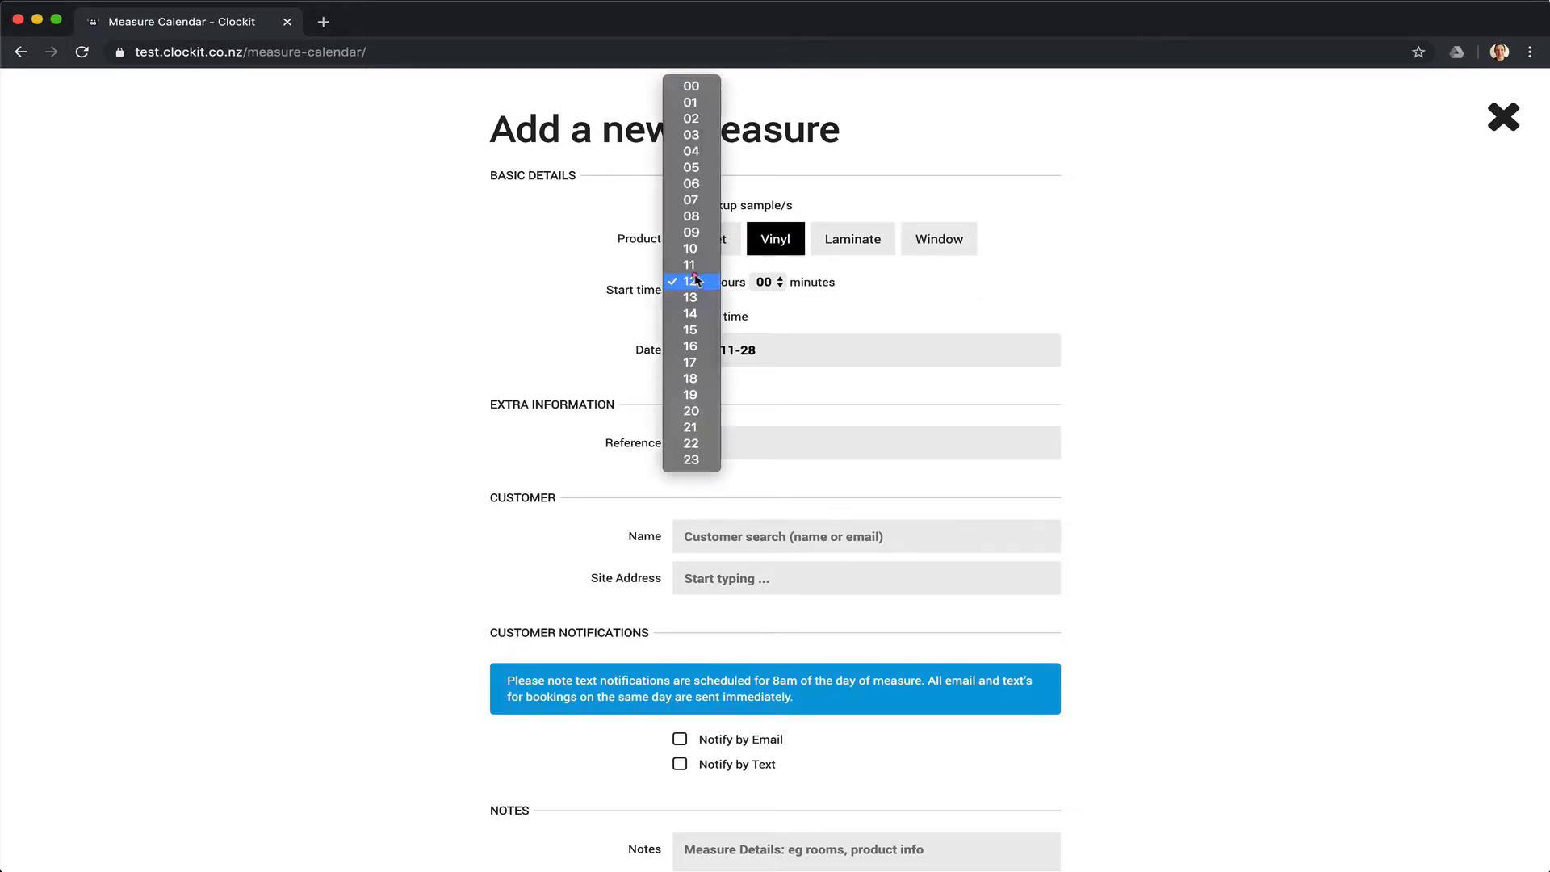
{"action": "left_click", "coordinate": [696, 281]}
{"action": "left_click", "coordinate": [767, 281]}
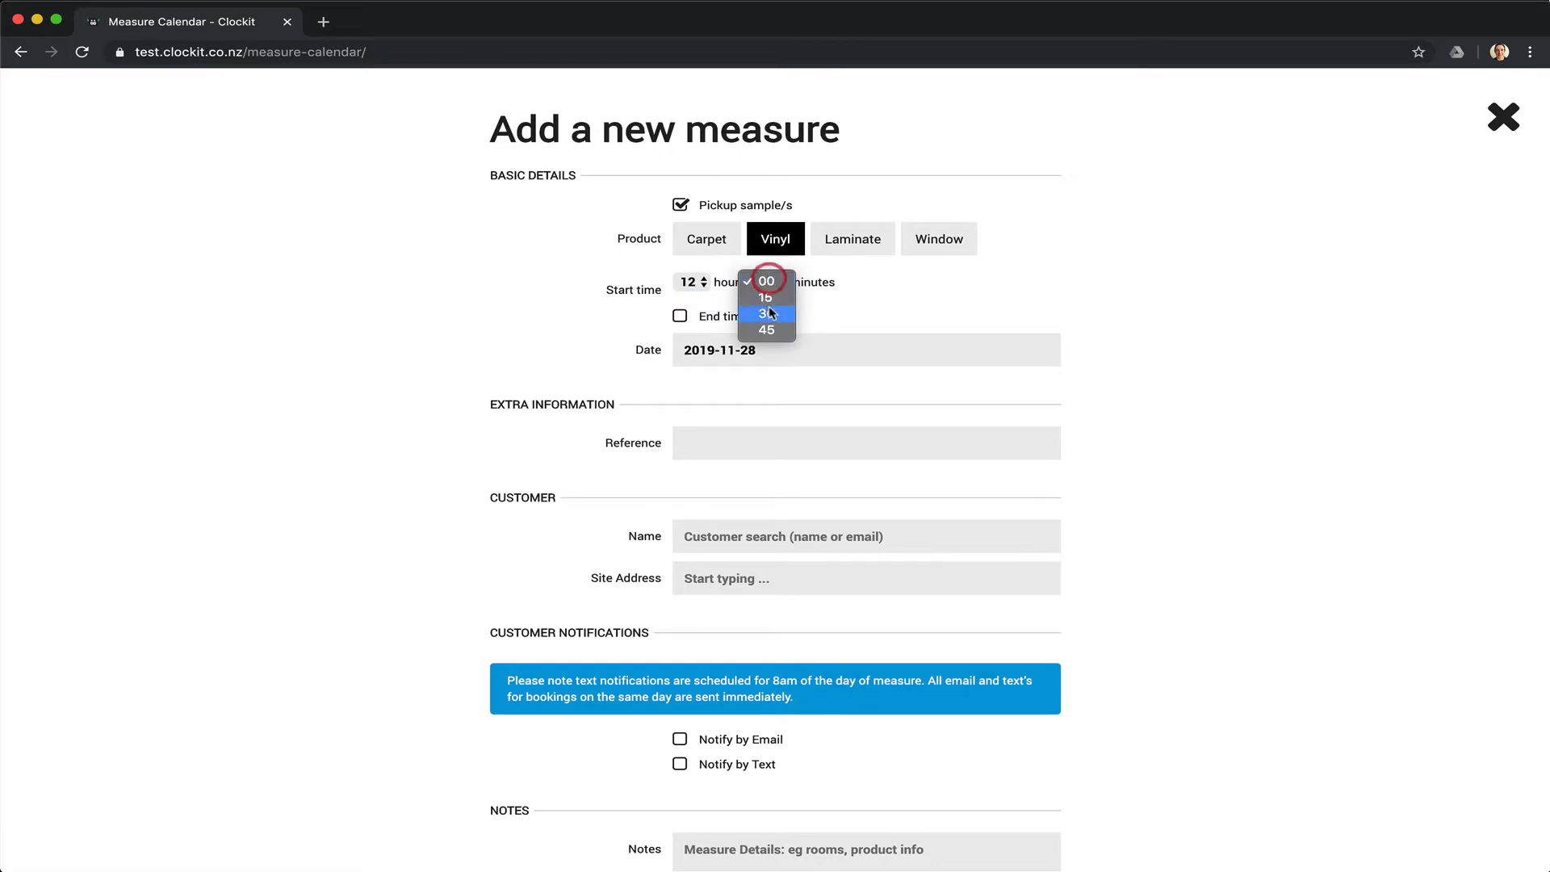
{"action": "left_click", "coordinate": [770, 312]}
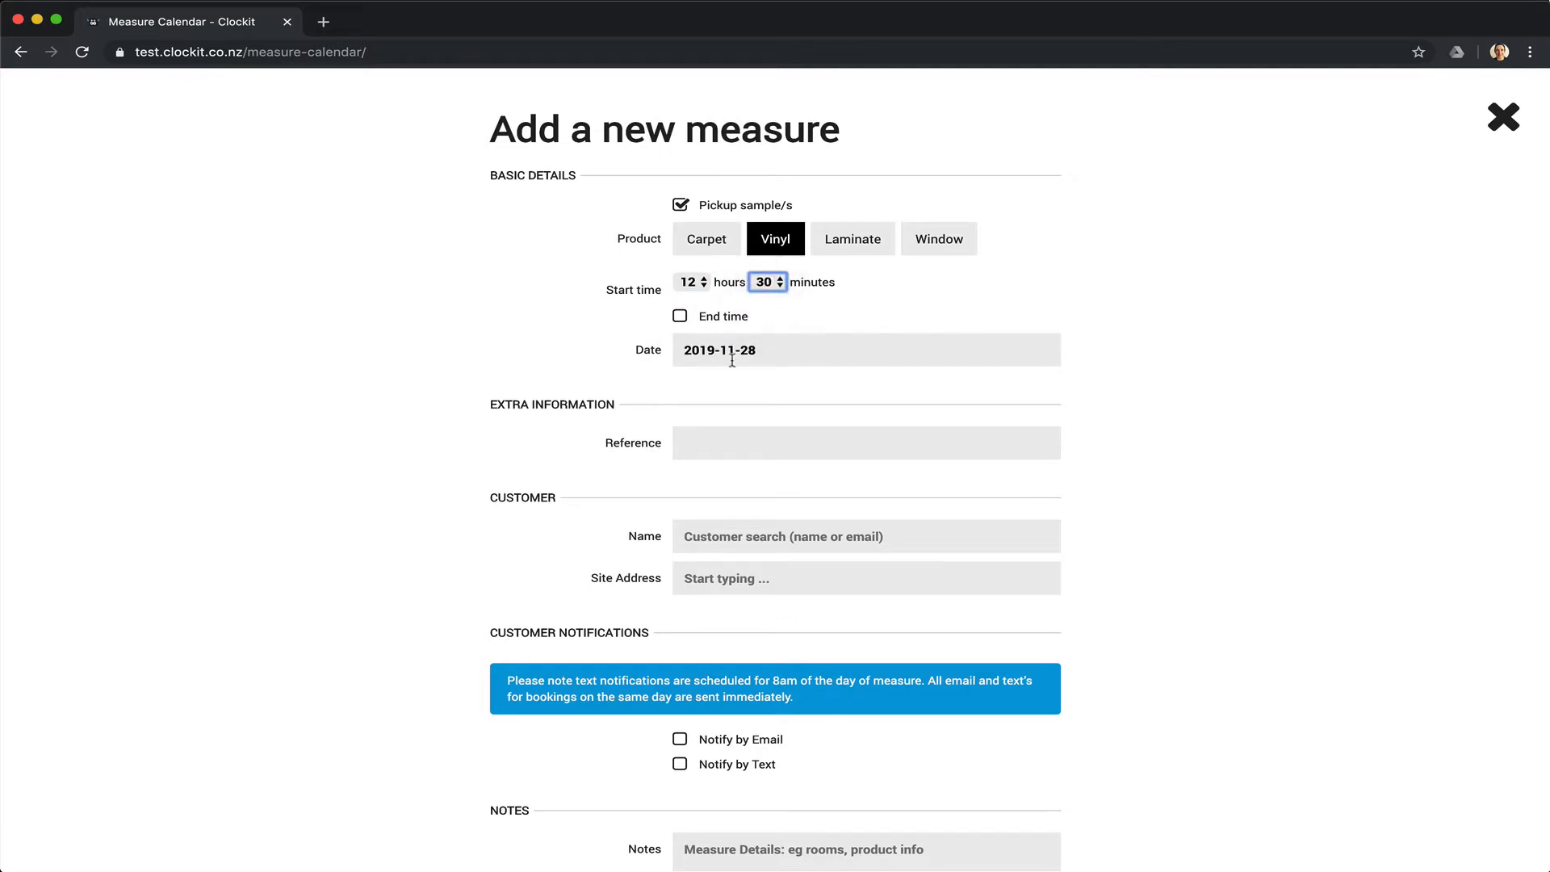
{"action": "scroll", "coordinate": [831, 484], "scroll_direction": "down", "scroll_amount": 3}
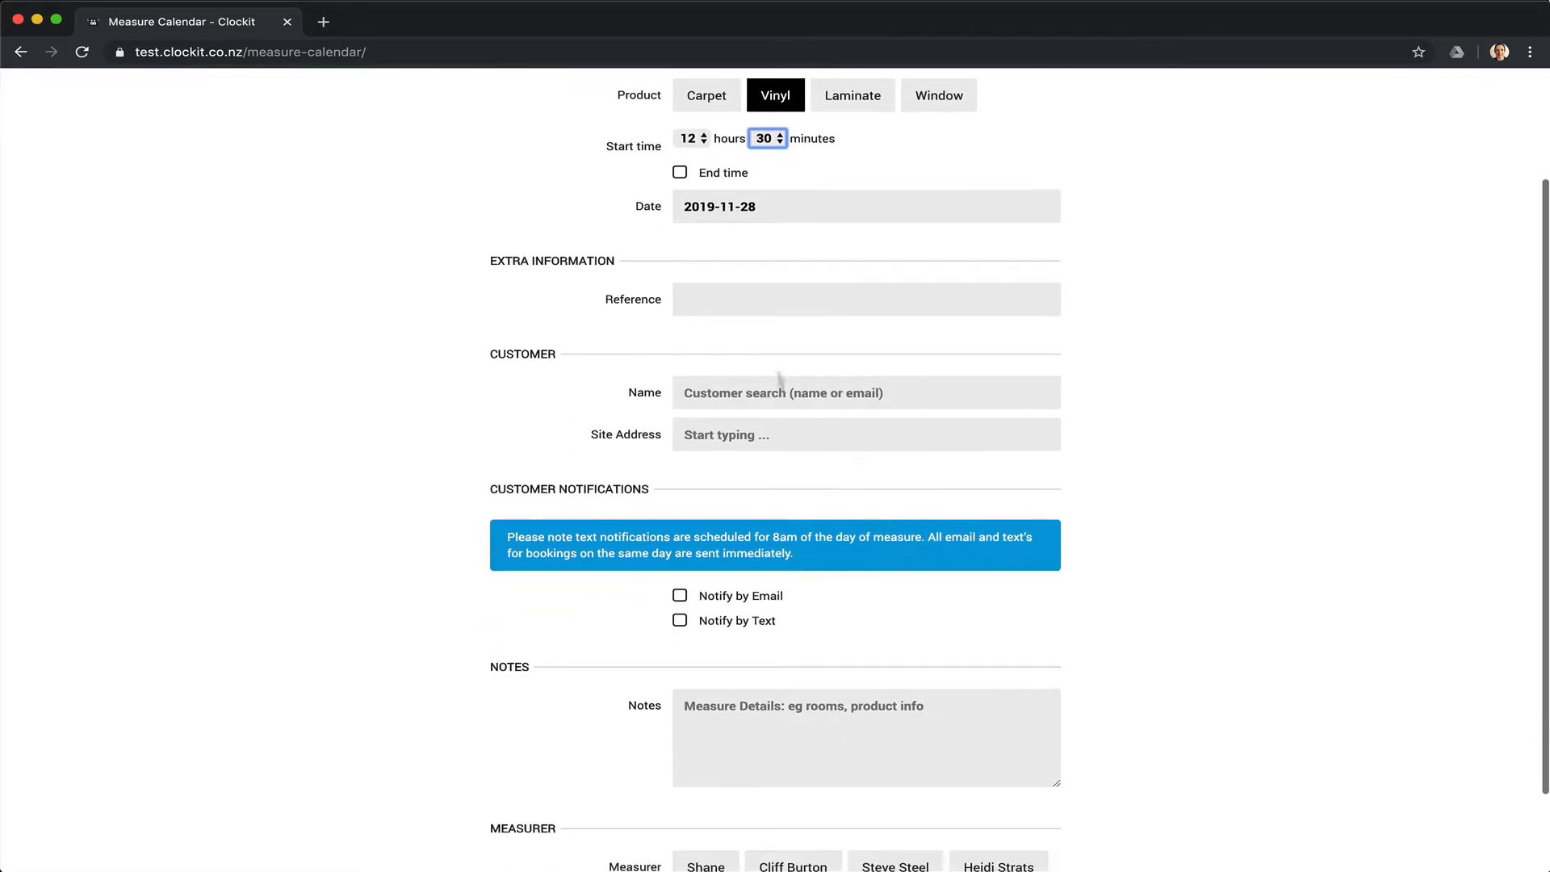
Create a new customer for the measure by entering the customer's full name.
{"action": "left_click", "coordinate": [728, 390]}
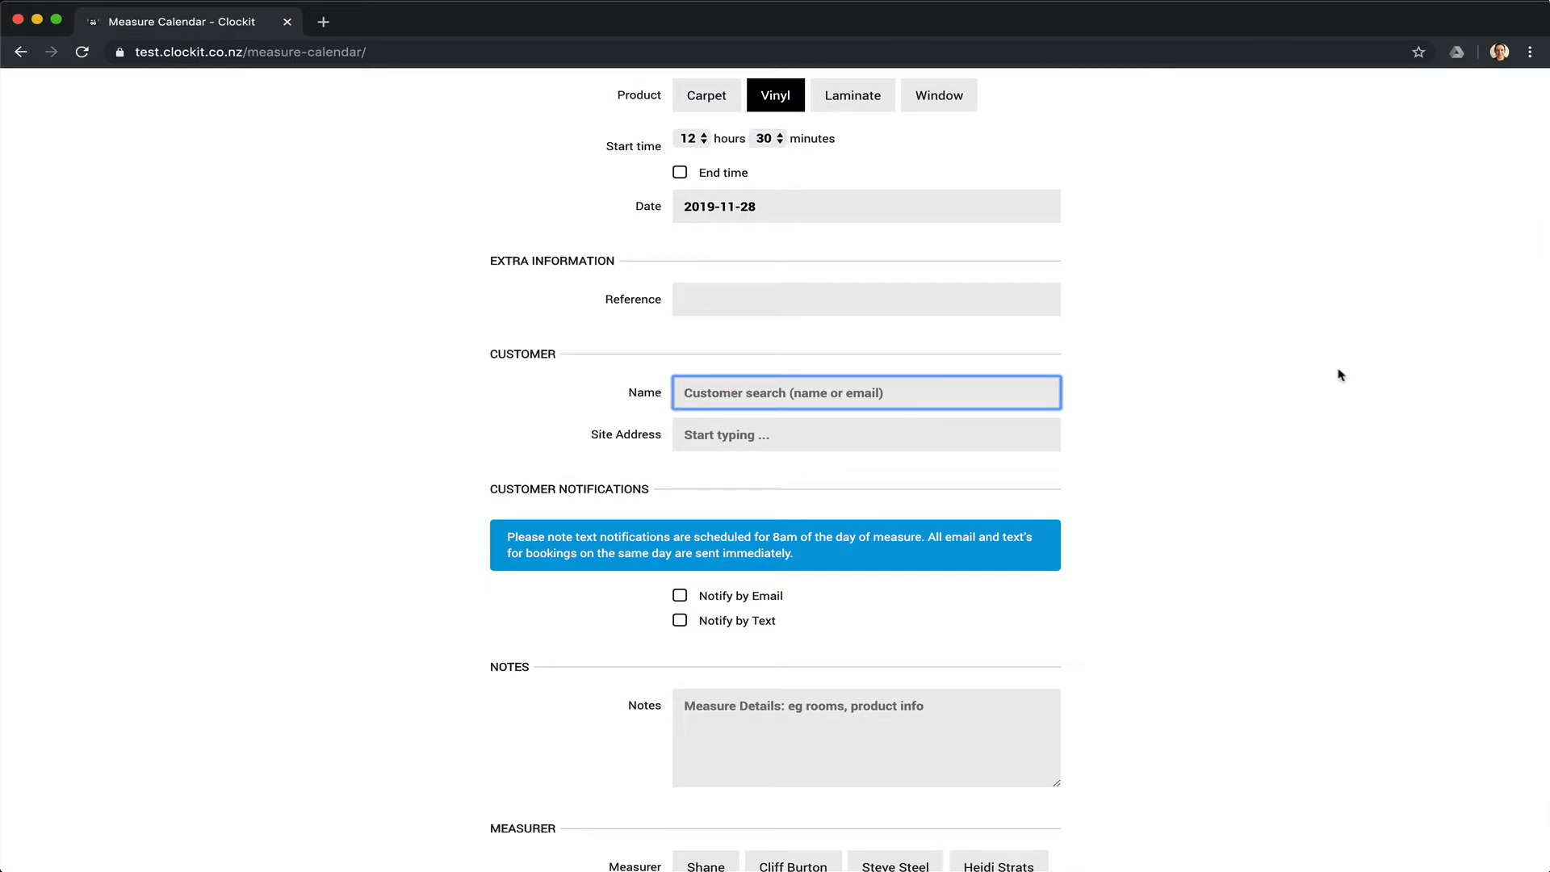
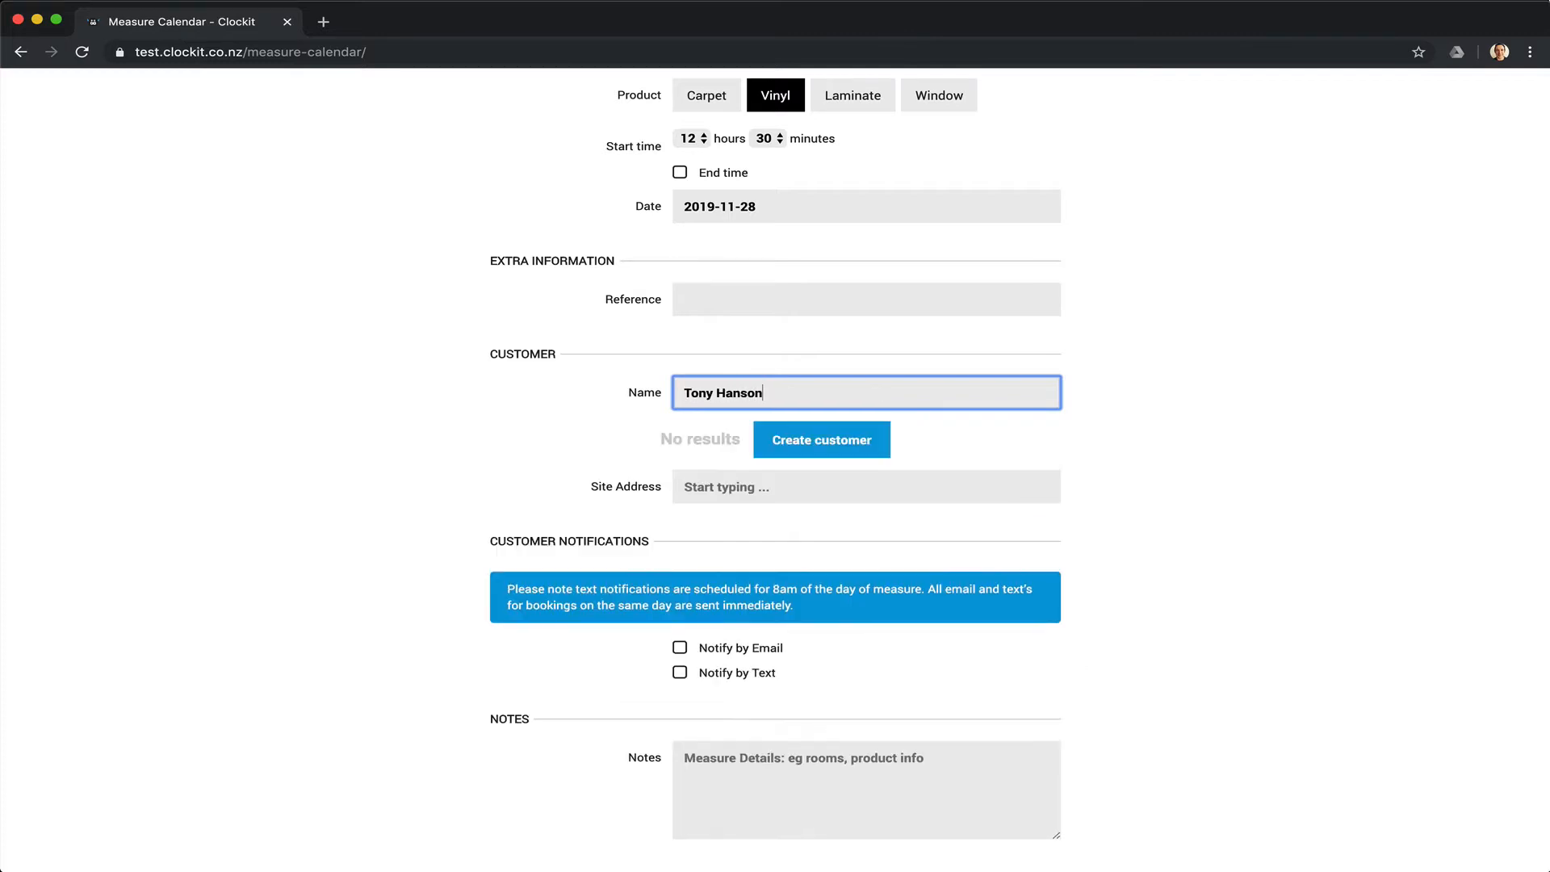
{"action": "left_click", "coordinate": [868, 438]}
Fill in the customer's street address from the suggestions and their mobile number.
{"action": "left_click", "coordinate": [850, 434]}
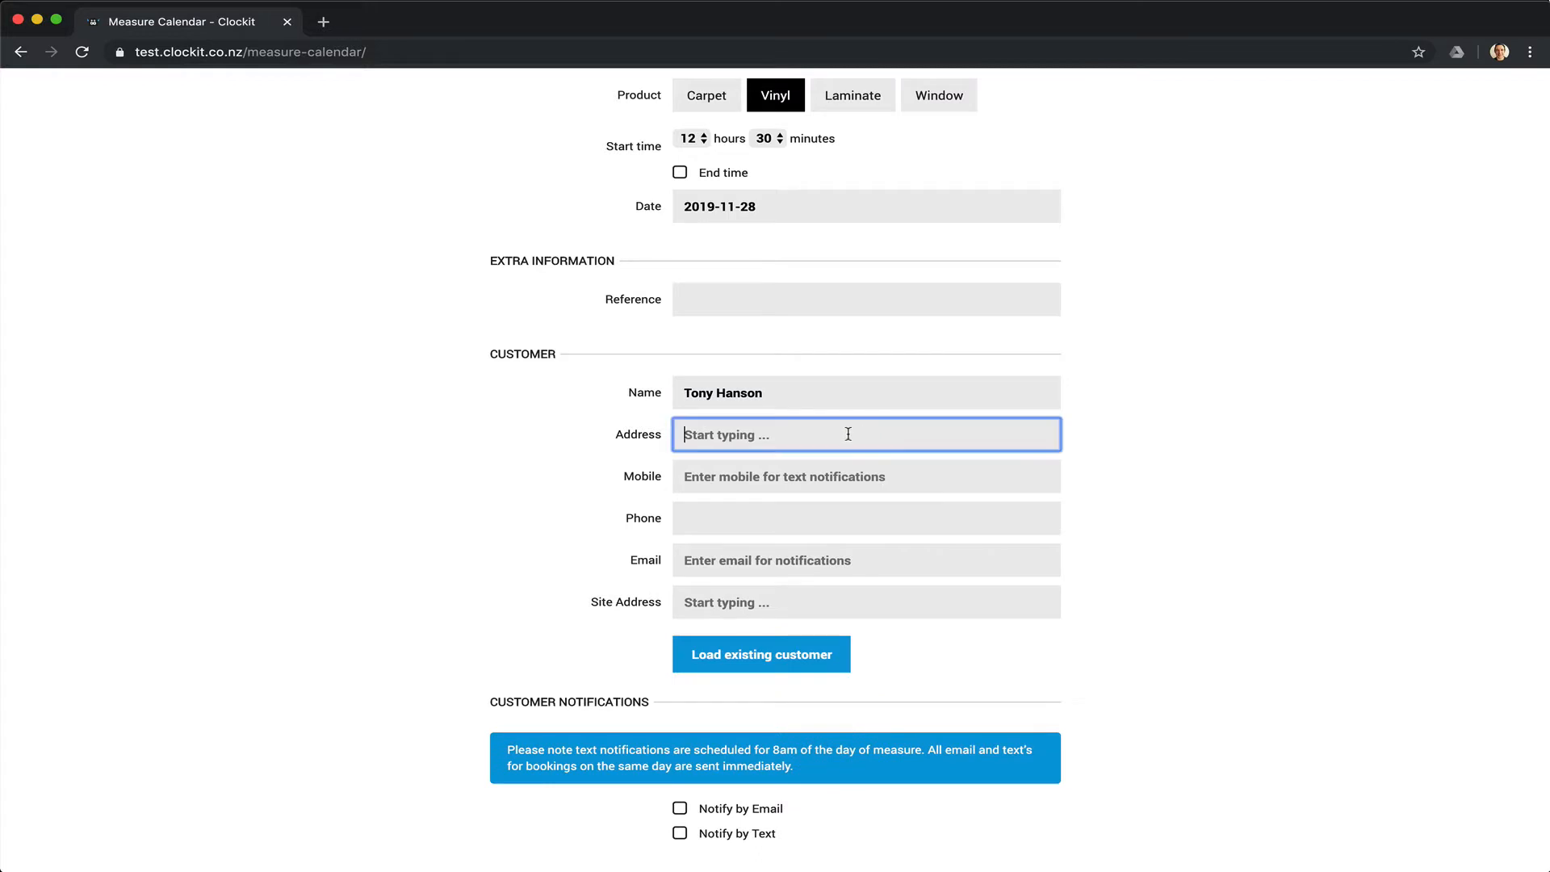
{"action": "type", "text": "78"}
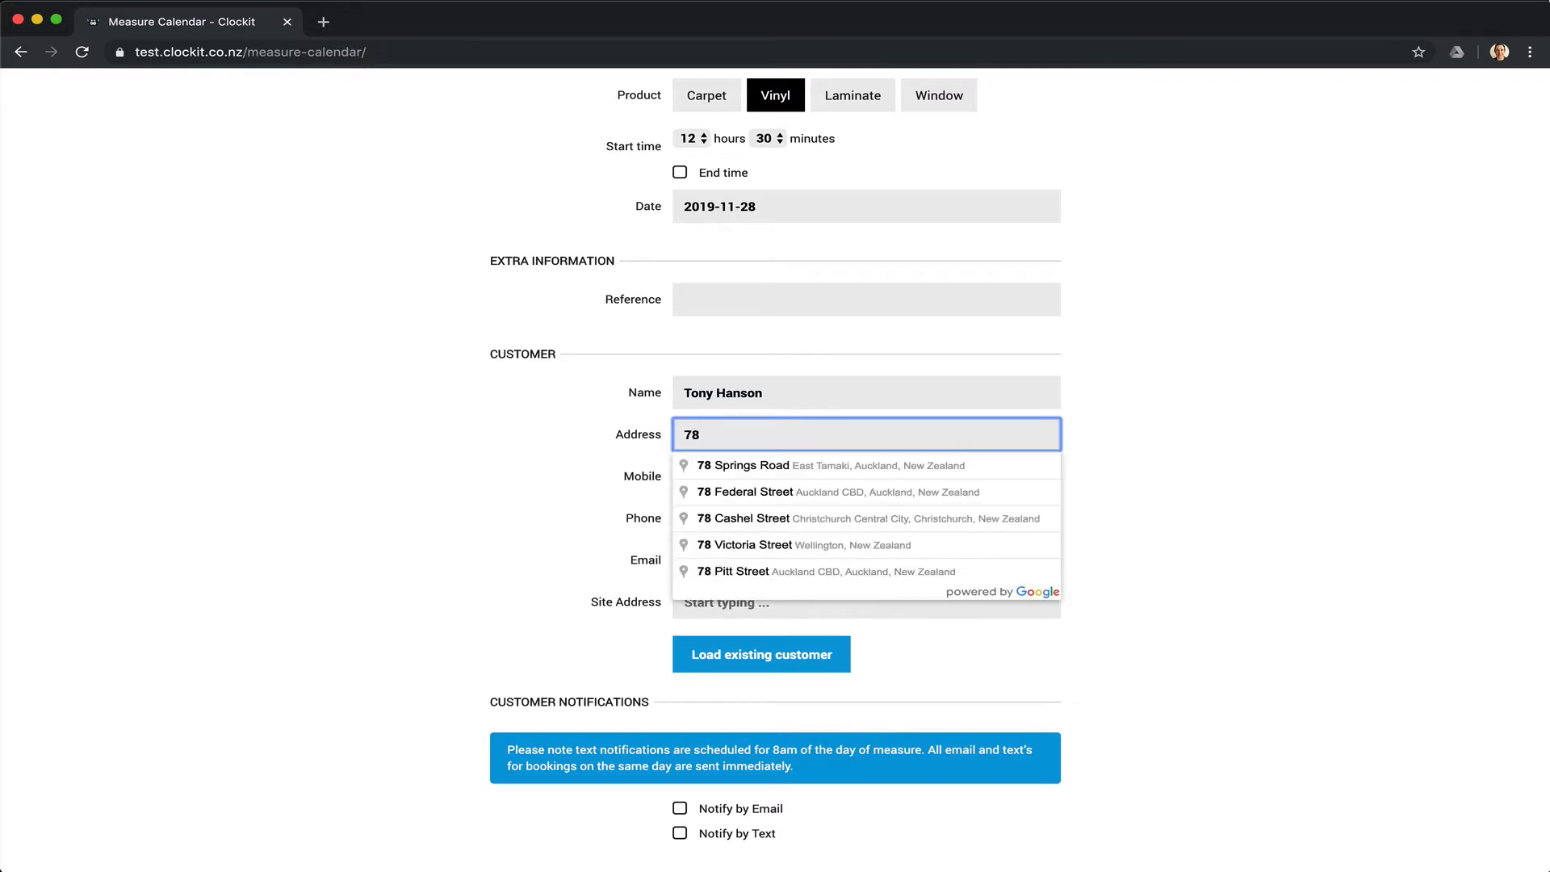
{"action": "left_click", "coordinate": [848, 465]}
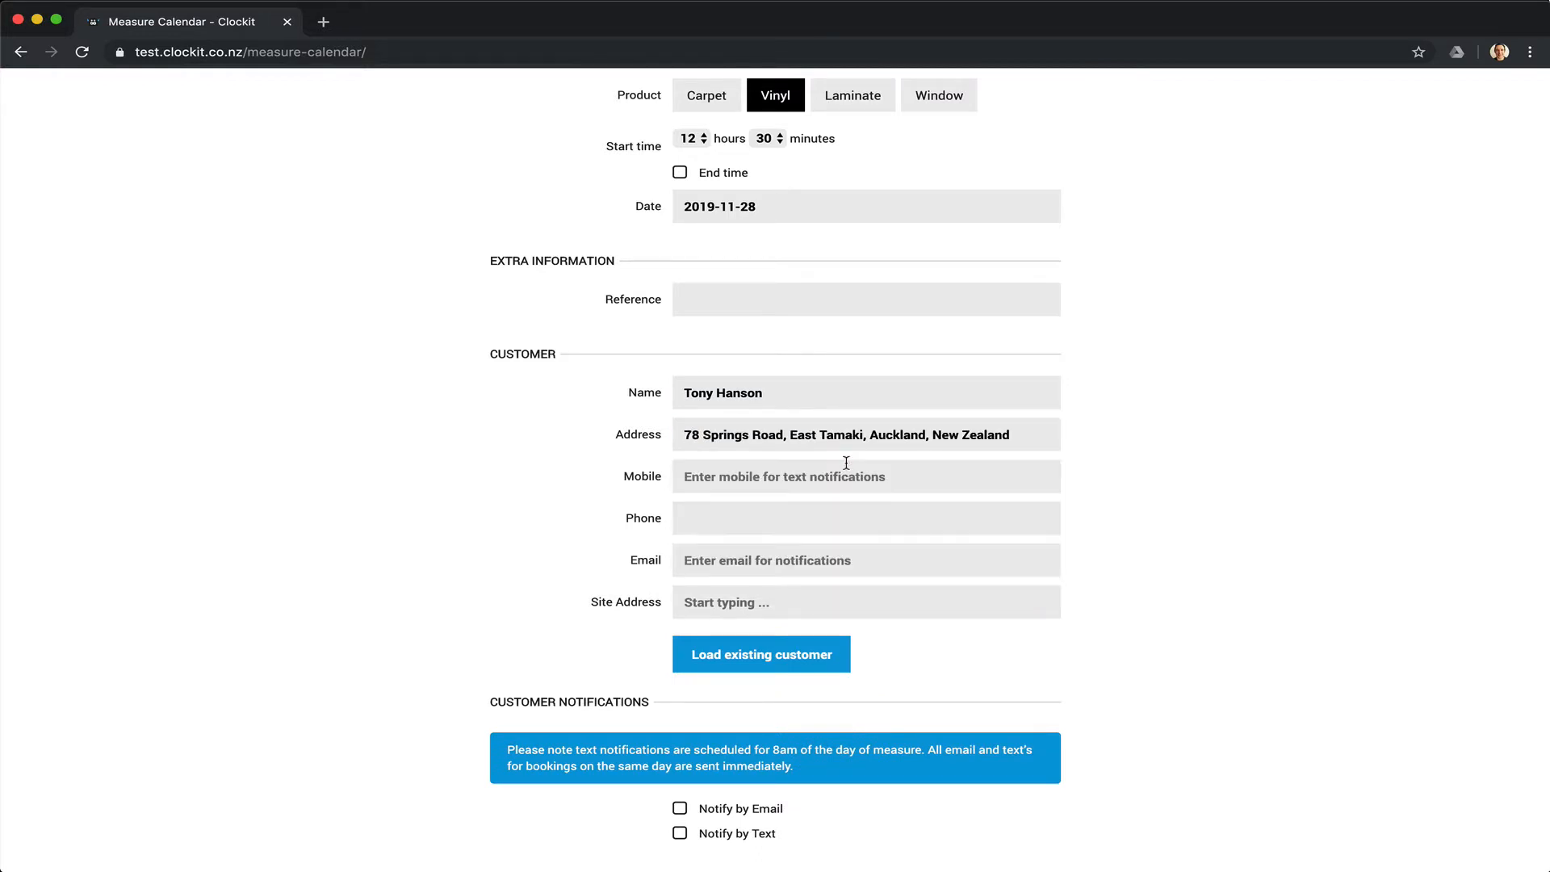
{"action": "left_click", "coordinate": [818, 478]}
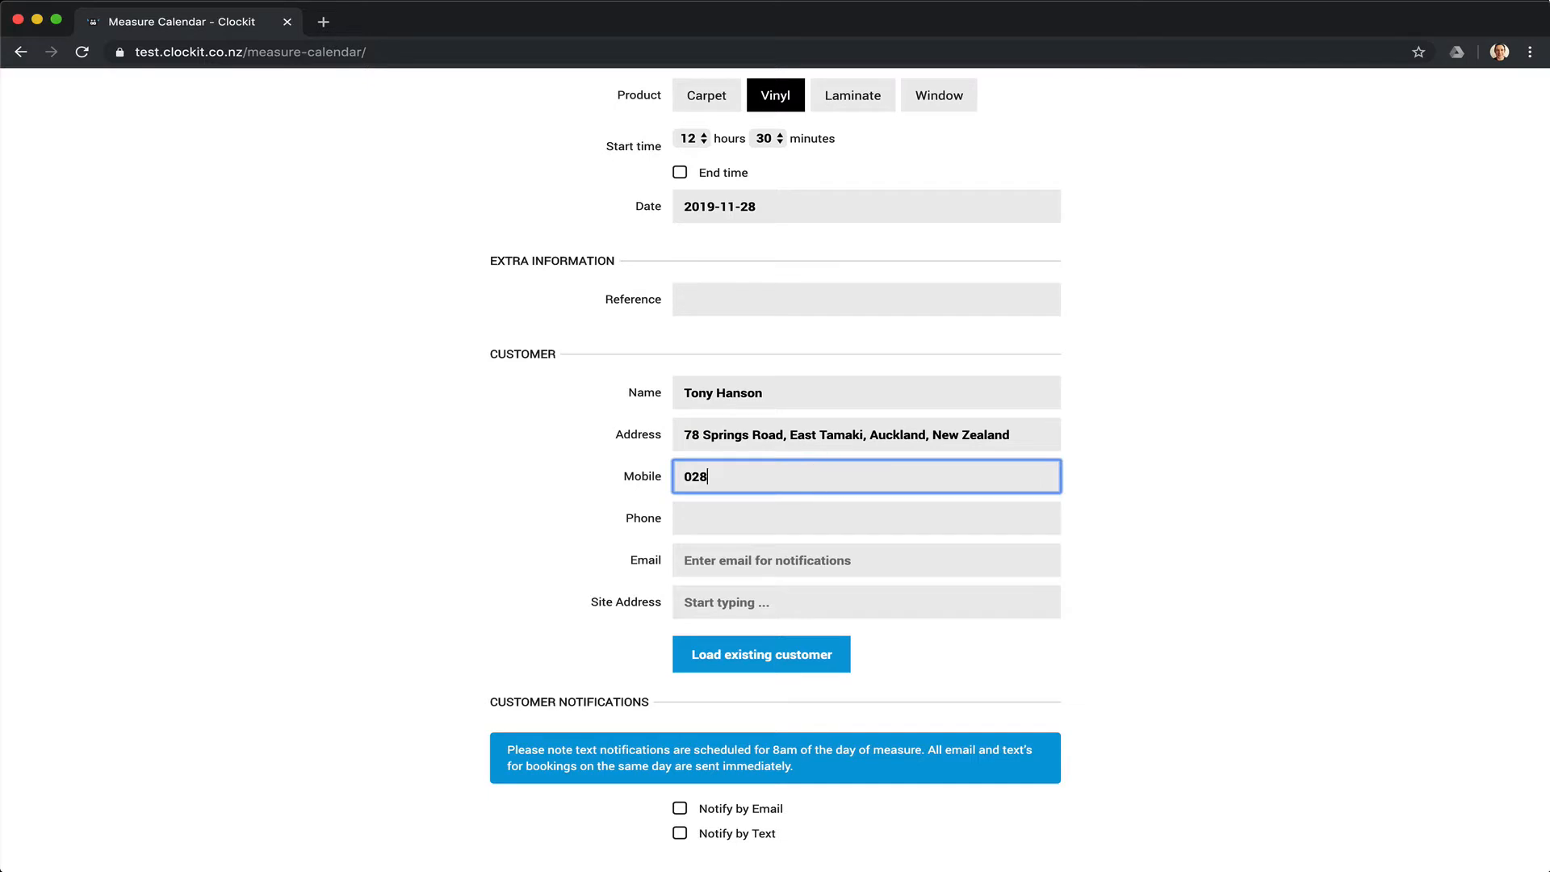
{"action": "scroll", "coordinate": [874, 508], "scroll_direction": "down", "scroll_amount": 1}
{"action": "scroll", "coordinate": [874, 508], "scroll_direction": "down", "scroll_amount": 5}
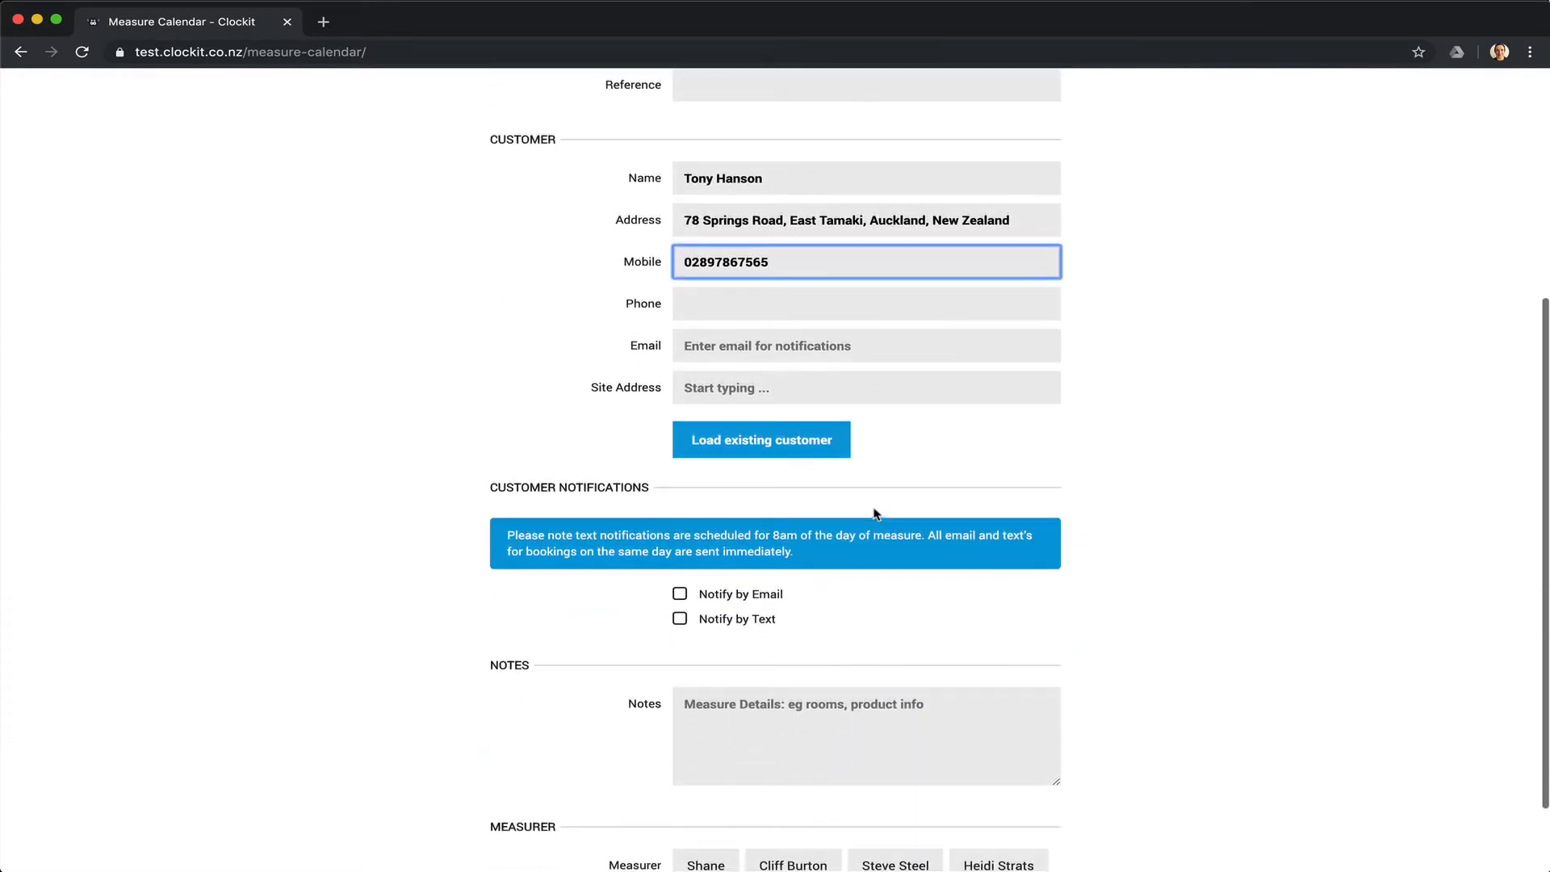
{"action": "scroll", "coordinate": [873, 508], "scroll_direction": "down", "scroll_amount": 2}
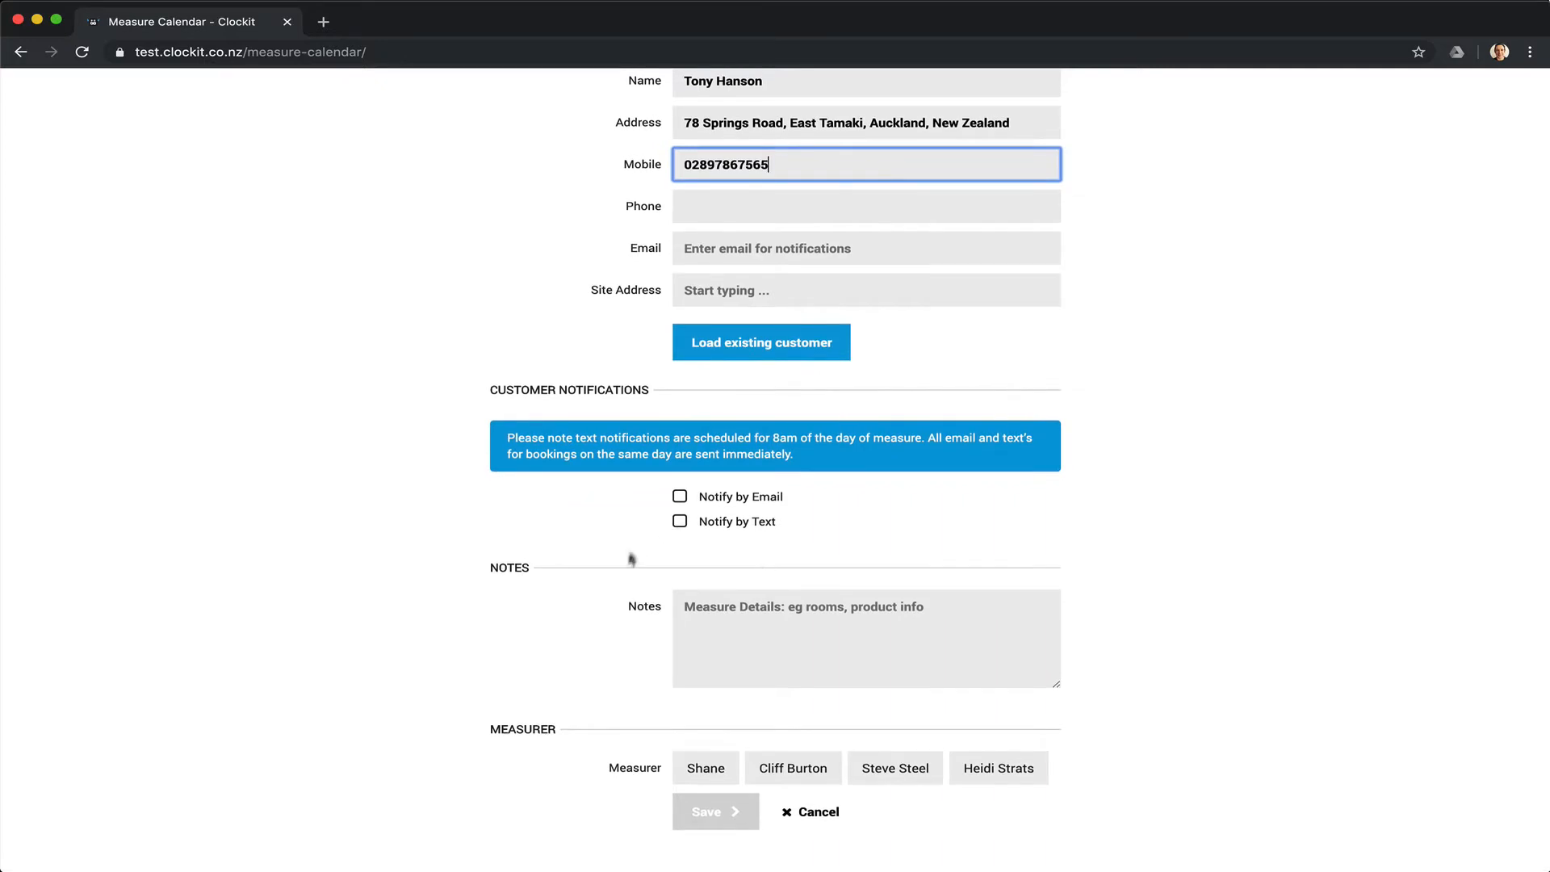
Note 'Kitchen - planks' and 'Bathroom - Vinyl', assign a measurer, and save the measure.
{"action": "left_click", "coordinate": [837, 607]}
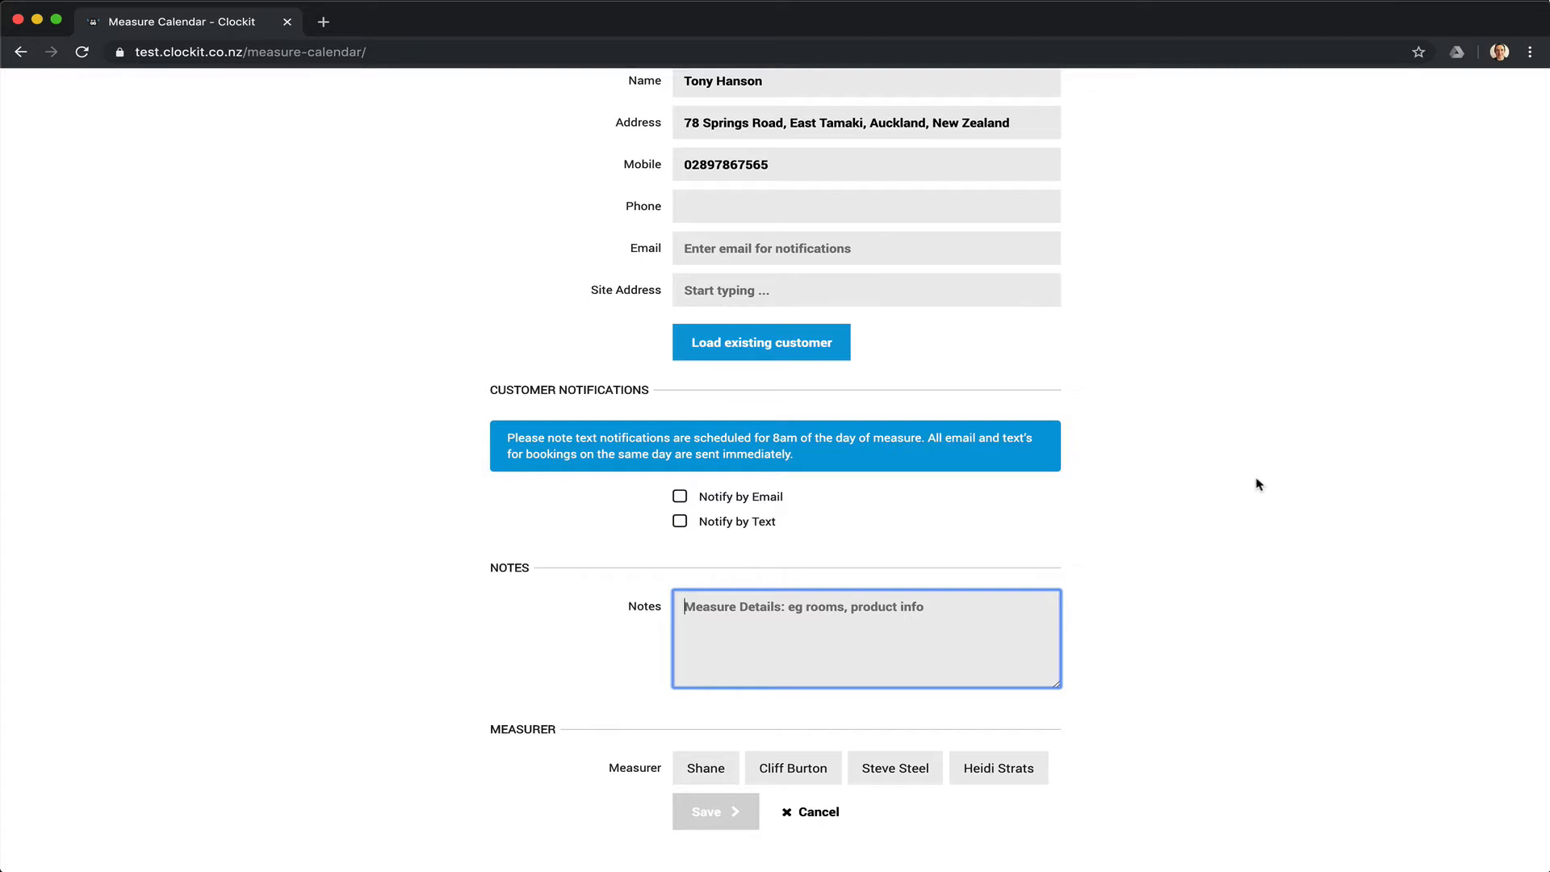
{"action": "type", "text": "Kitchen "}
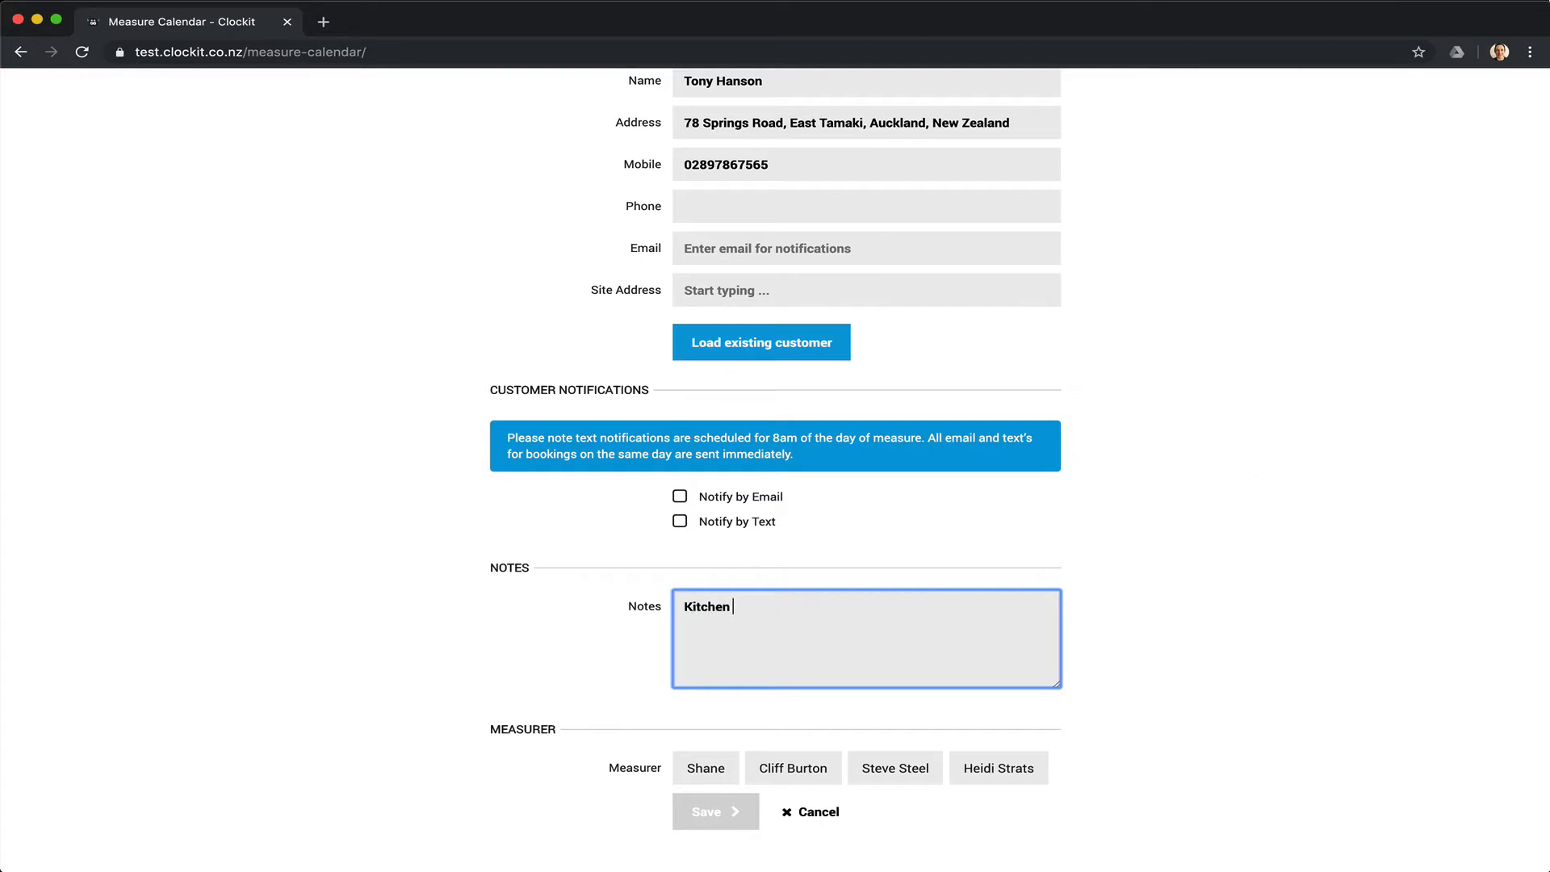
{"action": "type", "text": "- planks"}
{"action": "key", "text": "Return"}
{"action": "type", "text": "Bathroom - Vinyl"}
{"action": "left_click", "coordinate": [912, 775]}
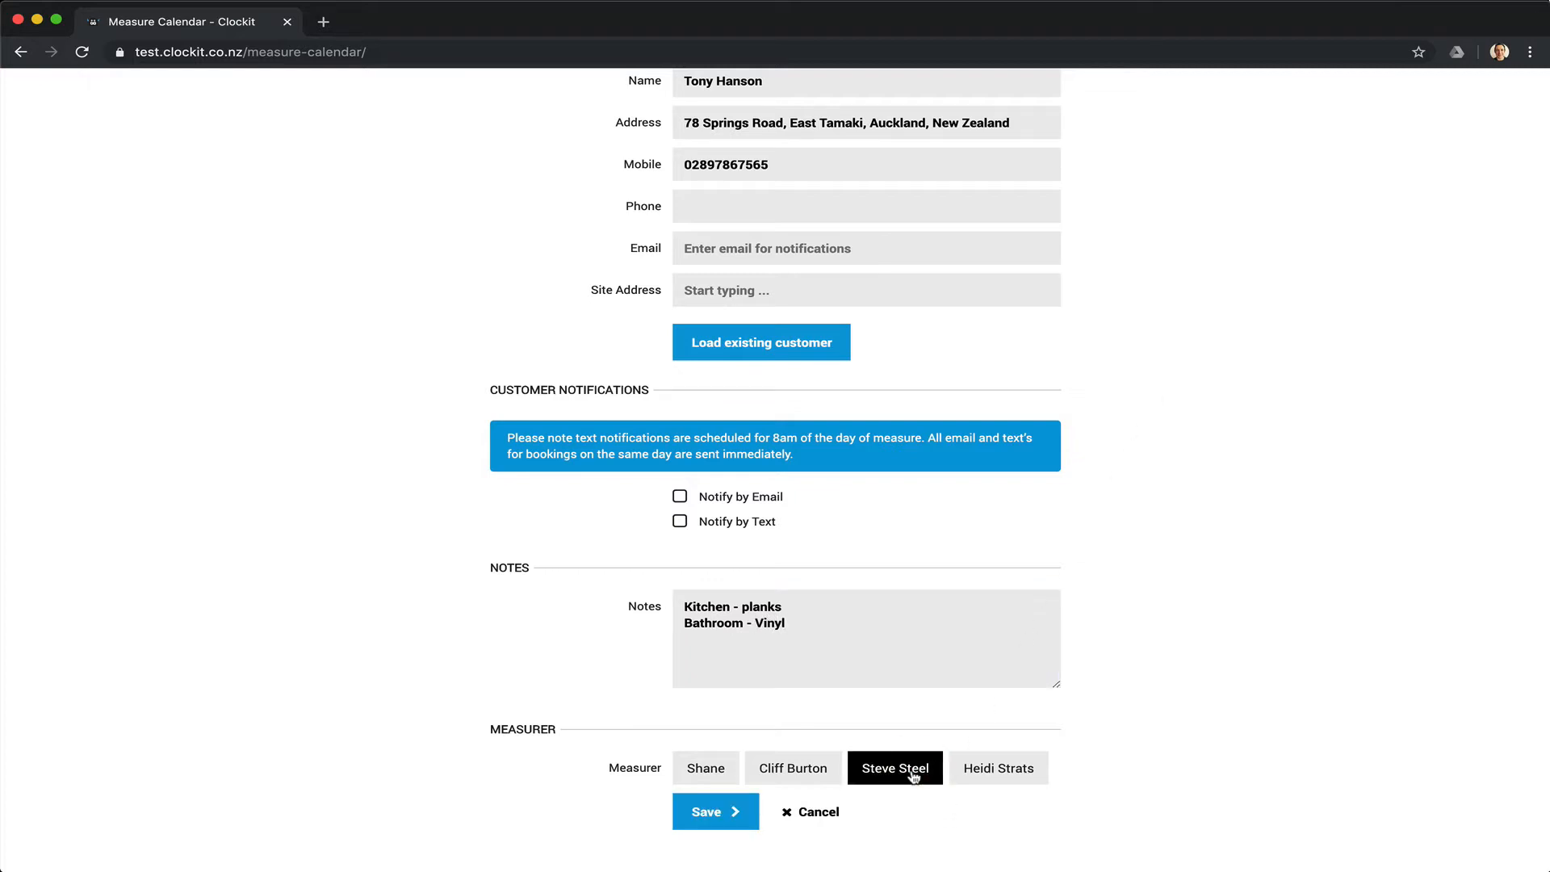
{"action": "left_click", "coordinate": [705, 814]}
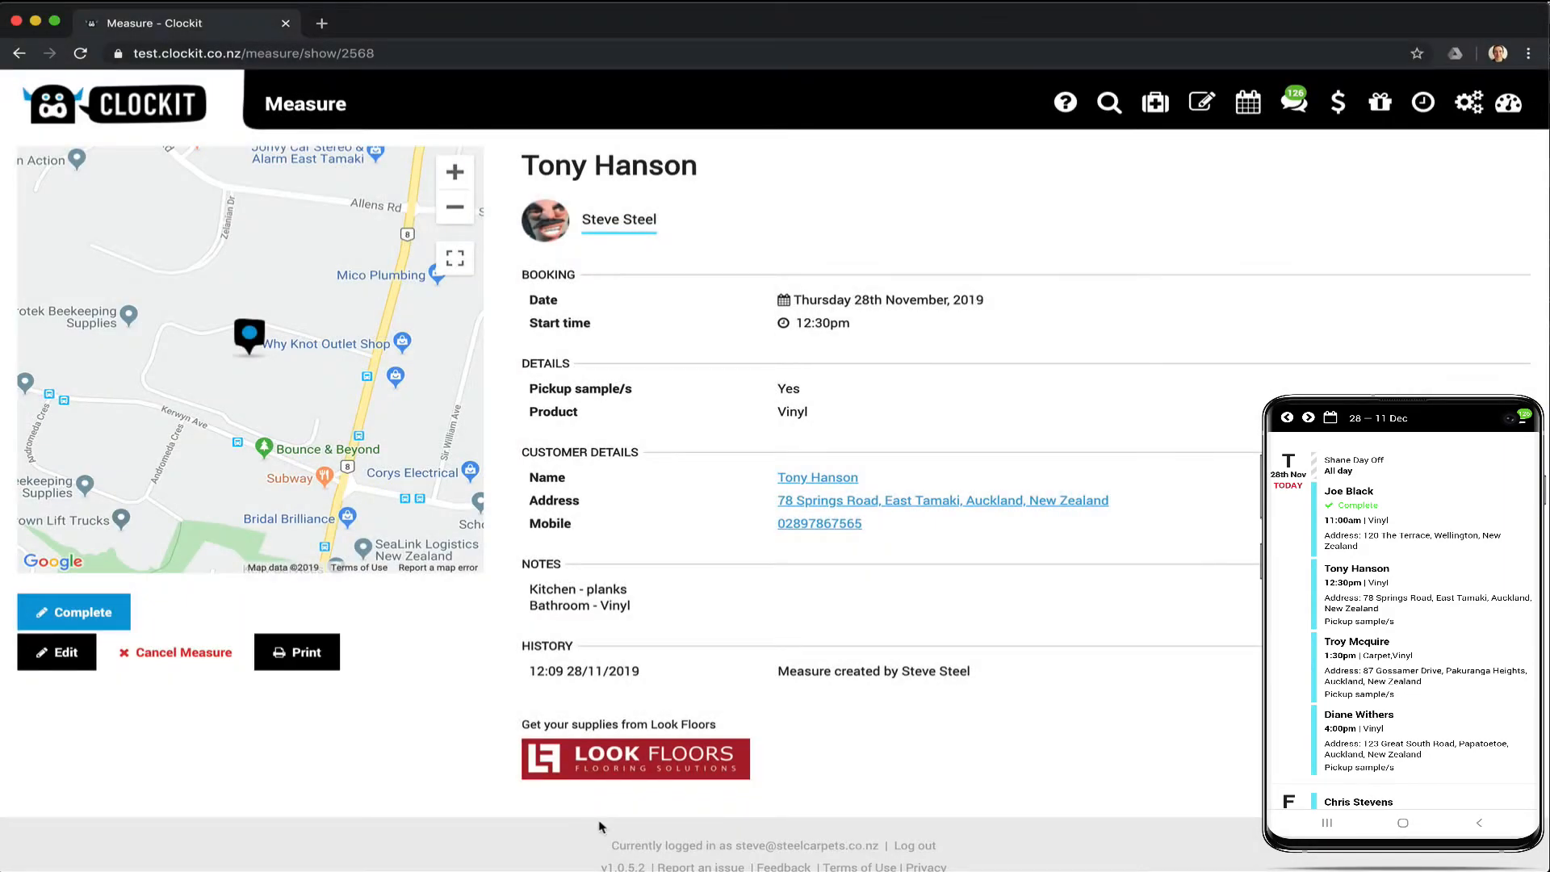
Go to the Measure Calendar week view for 28 Nov – 4 Dec.
{"action": "left_click", "coordinate": [1201, 104]}
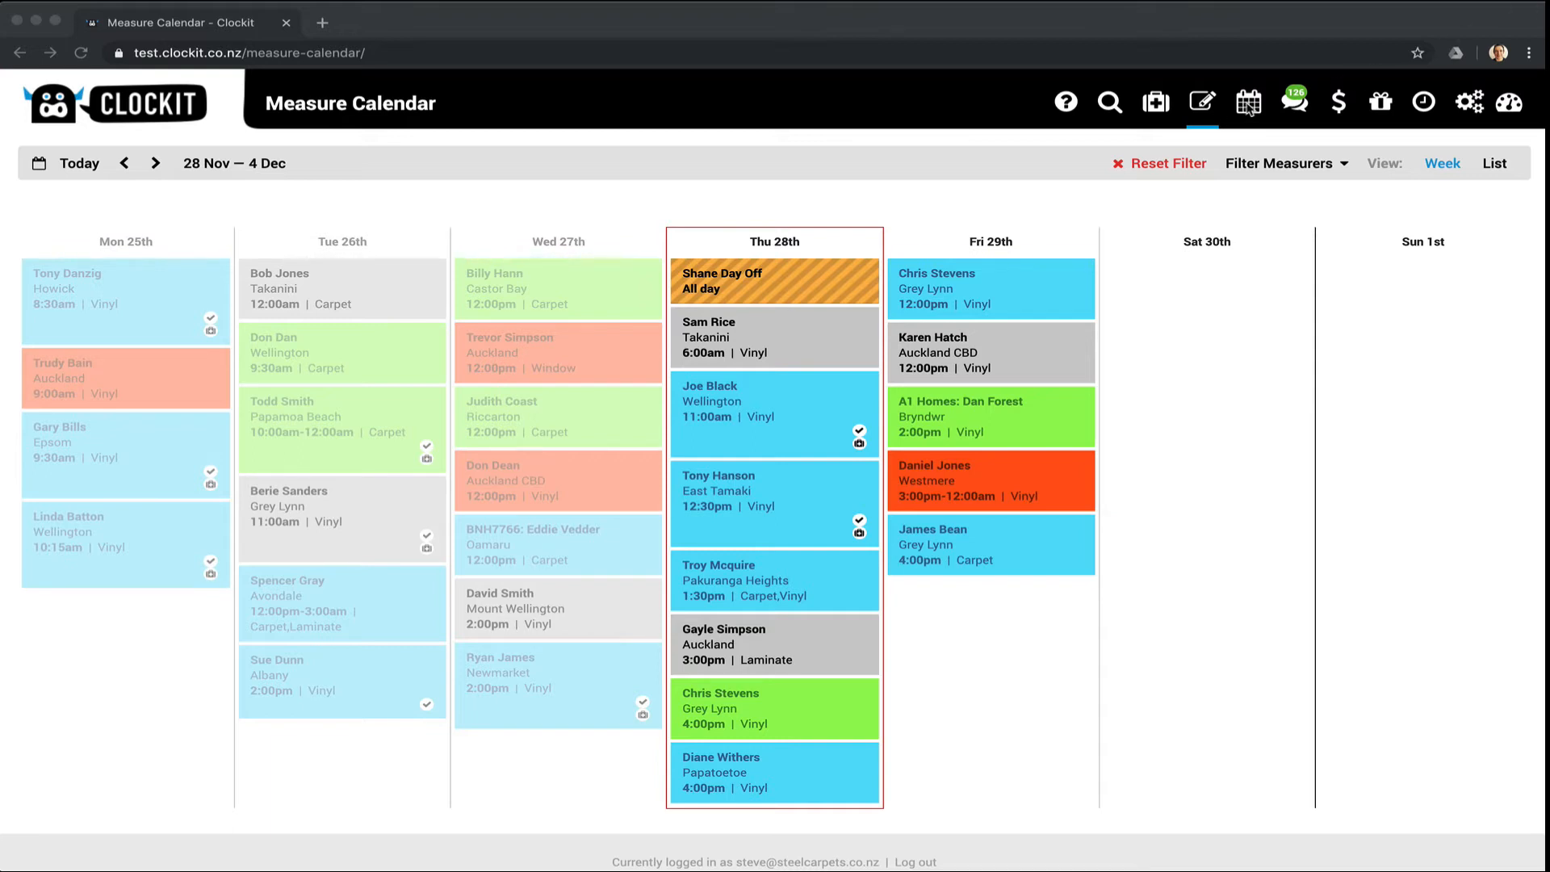
Switch to the installers' Calendar board view.
{"action": "left_click", "coordinate": [1248, 107]}
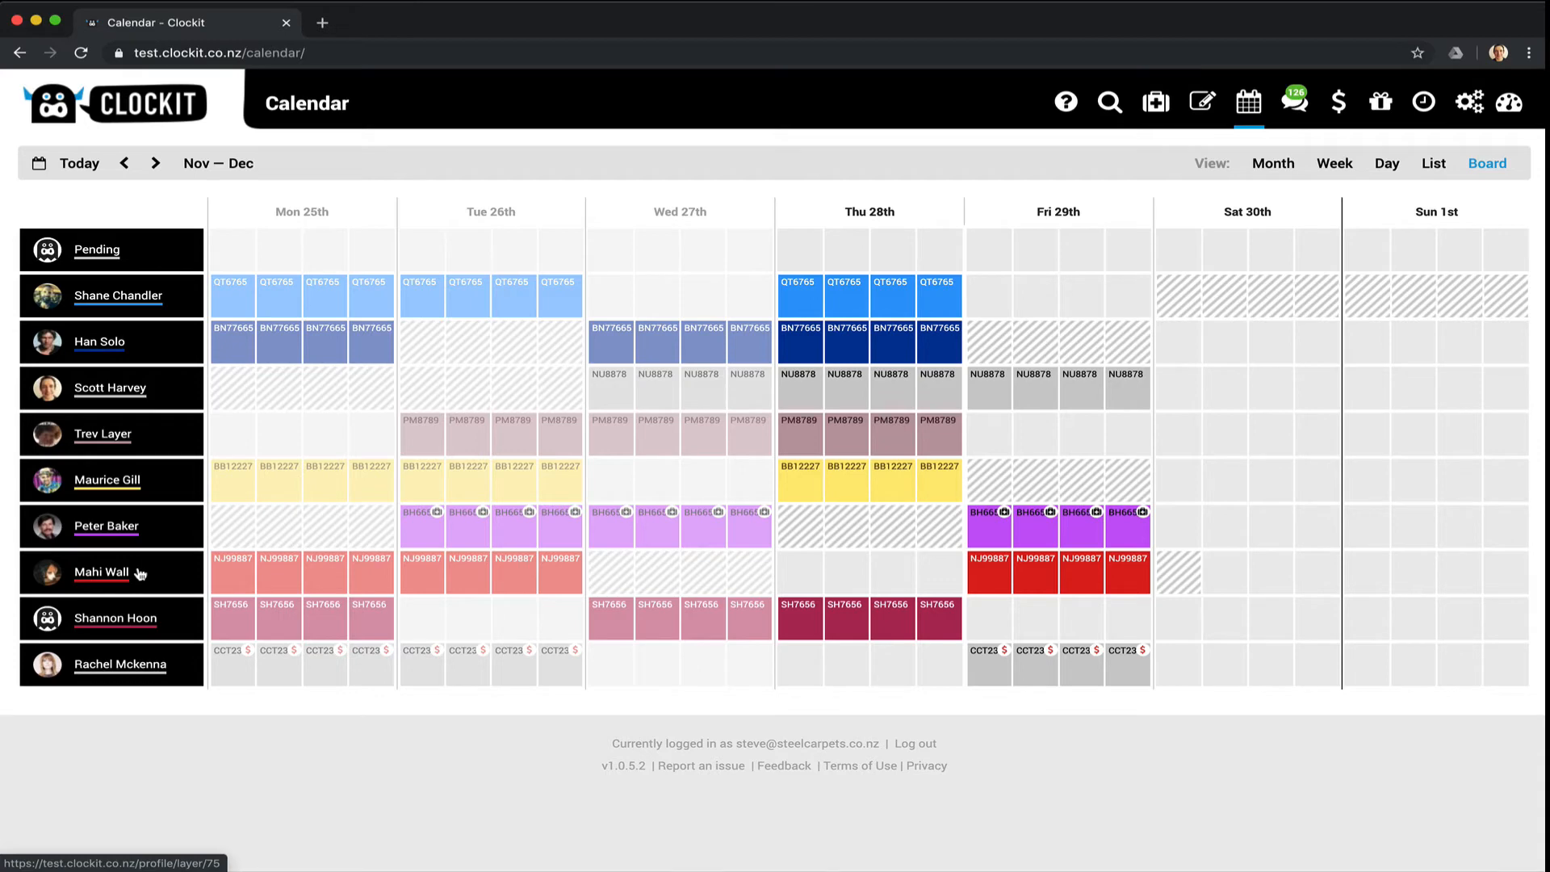
{"action": "left_click", "coordinate": [231, 308]}
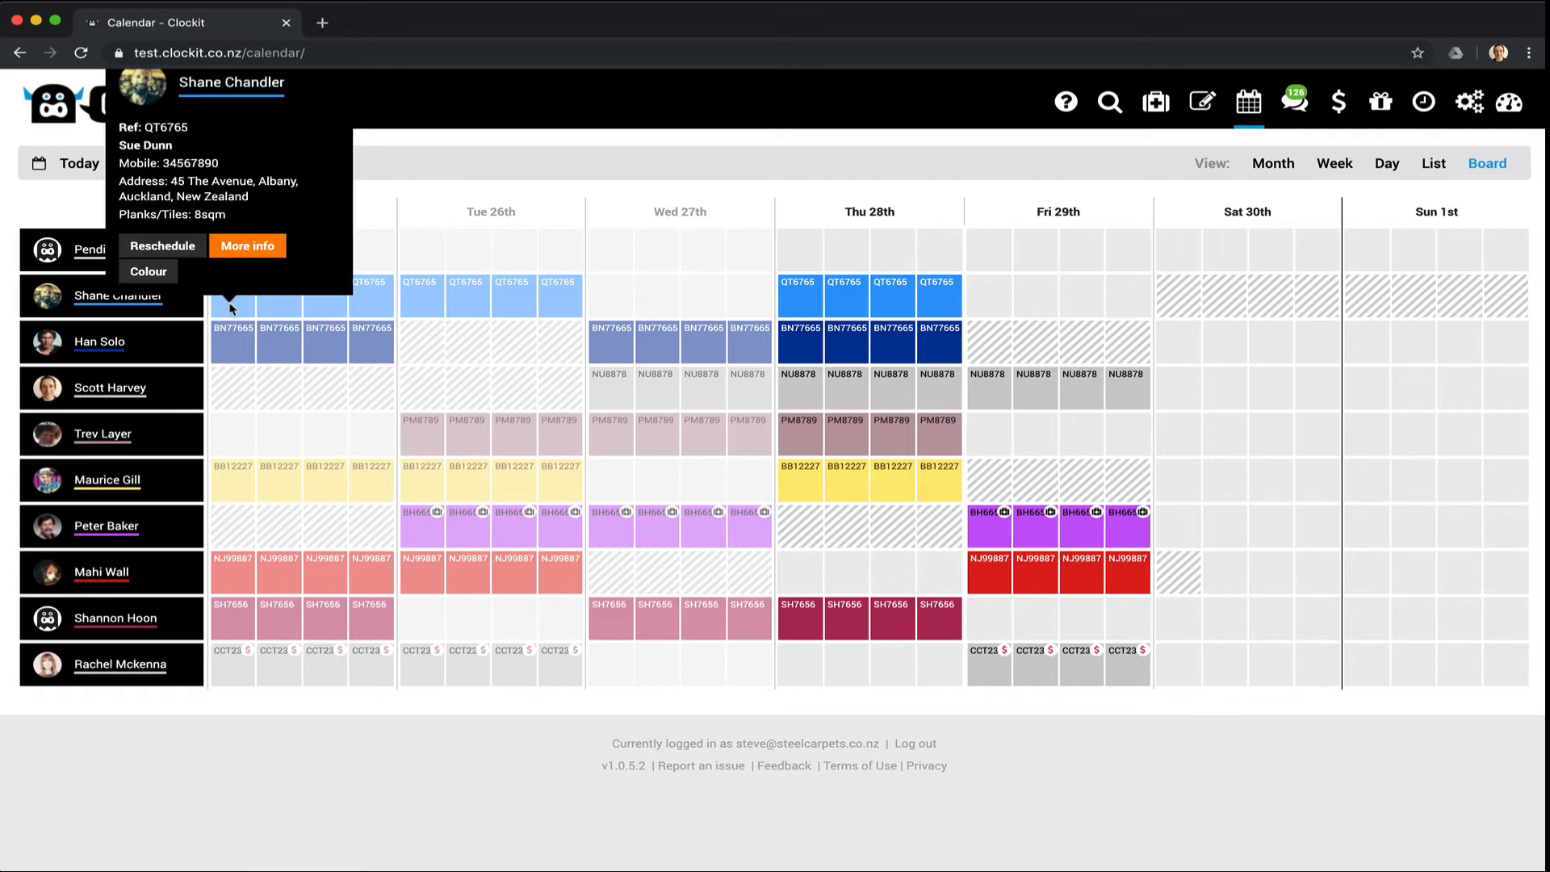
{"action": "left_click", "coordinate": [231, 343]}
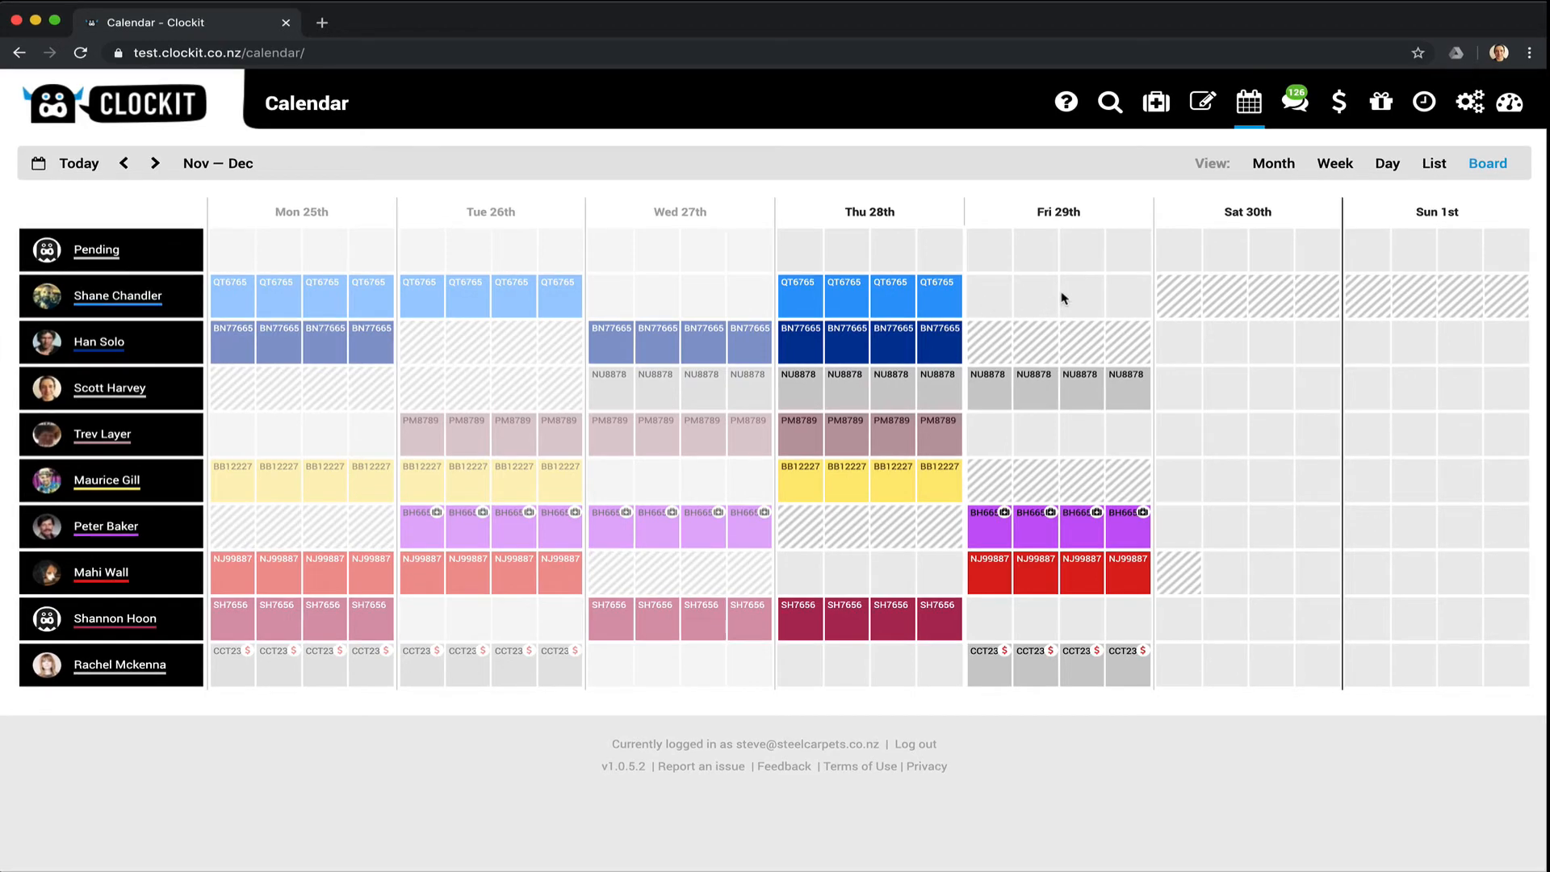
Add a standard Vinyl job on Friday 29th assigned to the bright-blue installer.
{"action": "left_click", "coordinate": [992, 307]}
{"action": "left_click", "coordinate": [987, 240]}
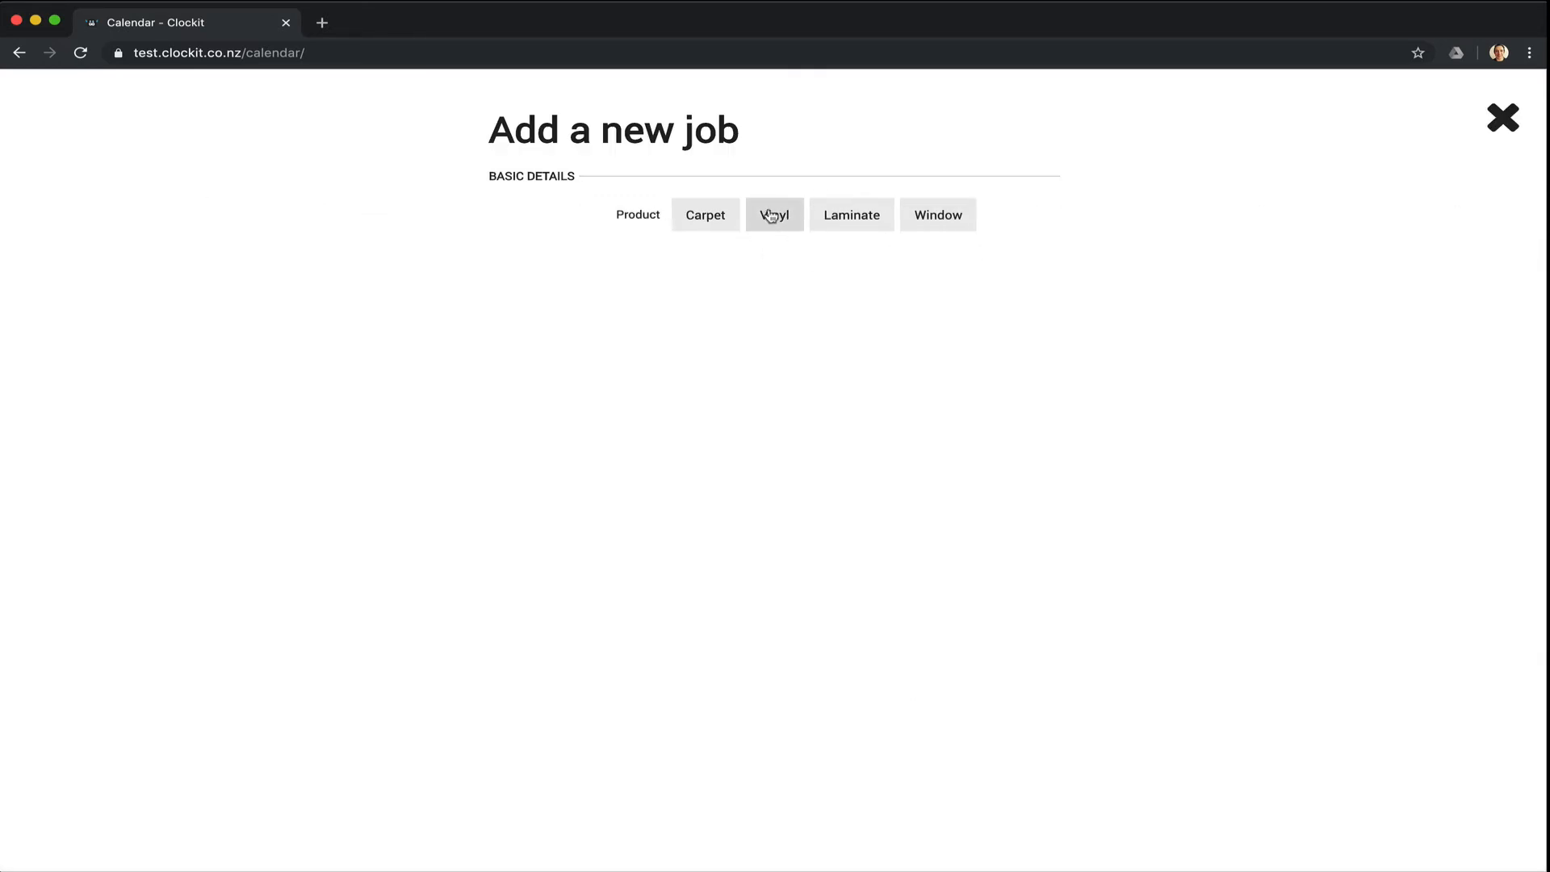
{"action": "left_click", "coordinate": [771, 217]}
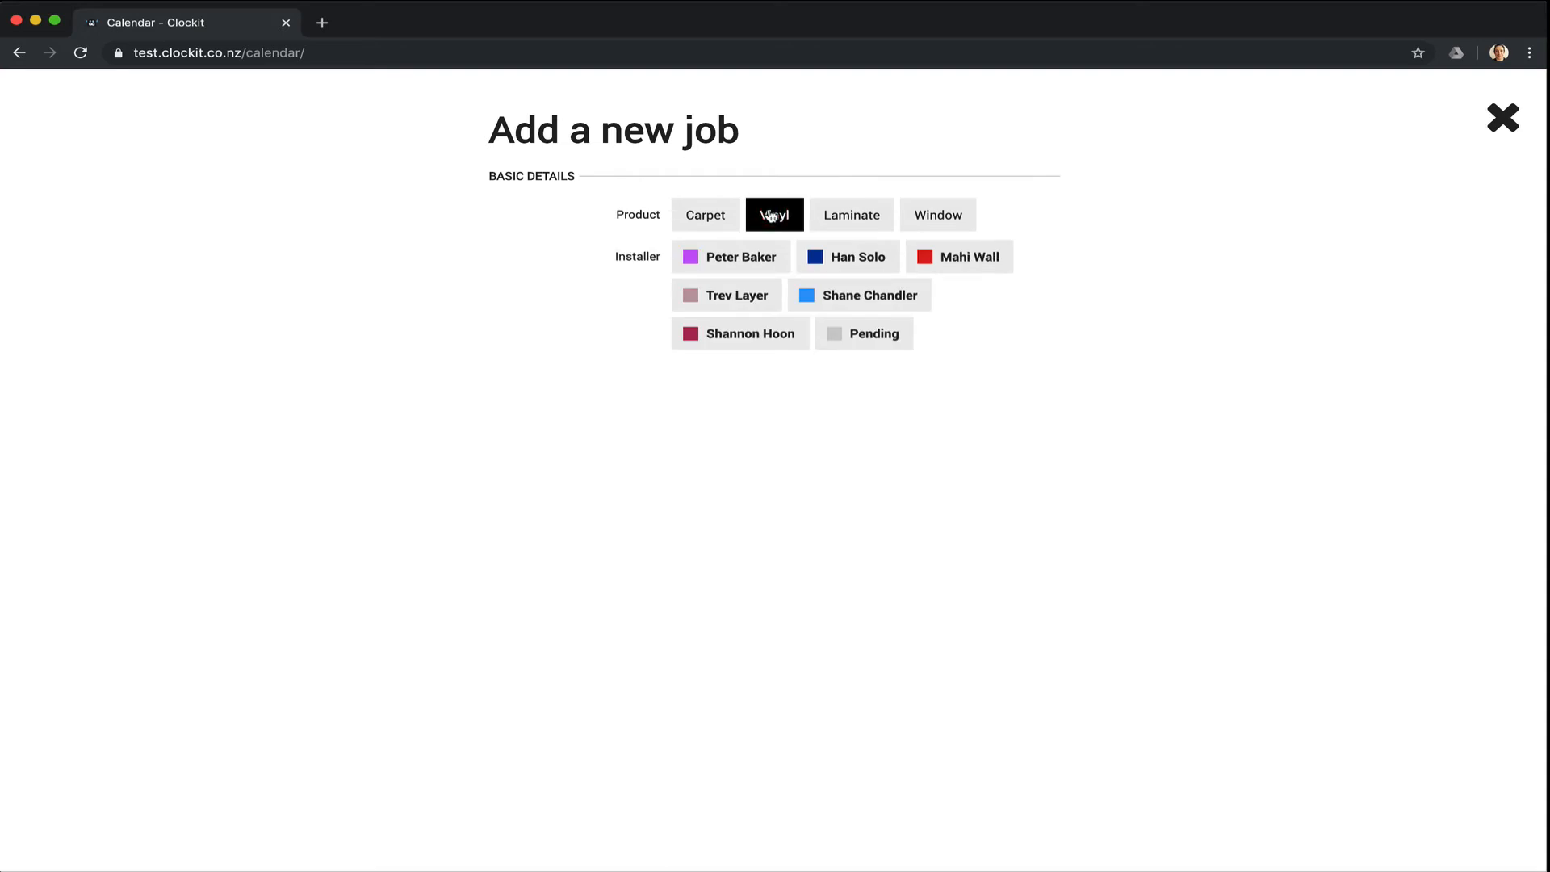
{"action": "left_click", "coordinate": [685, 218]}
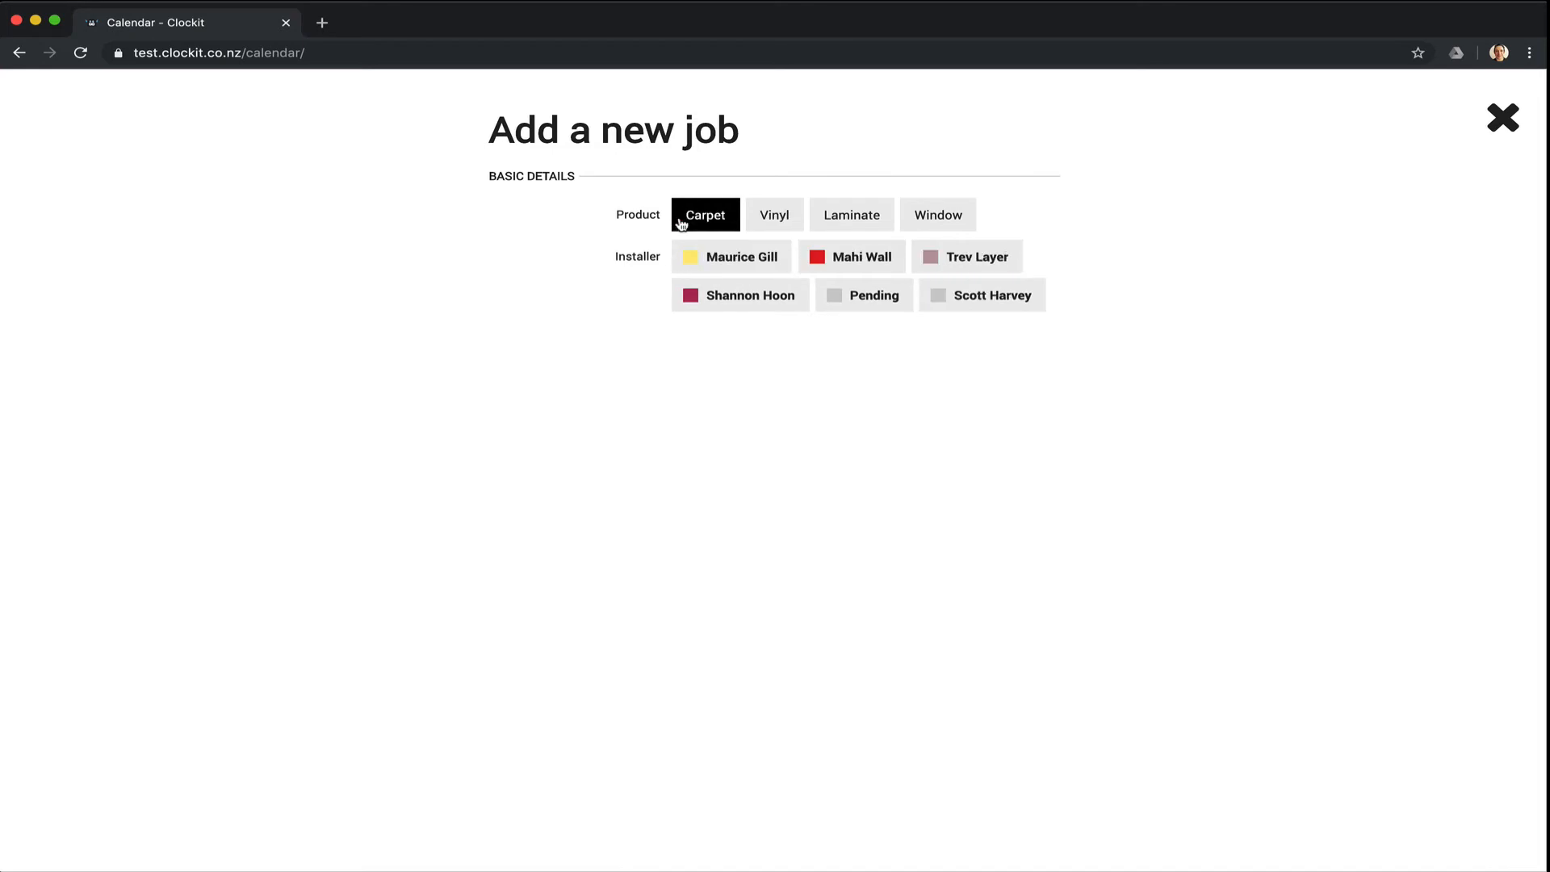
{"action": "left_click", "coordinate": [783, 219]}
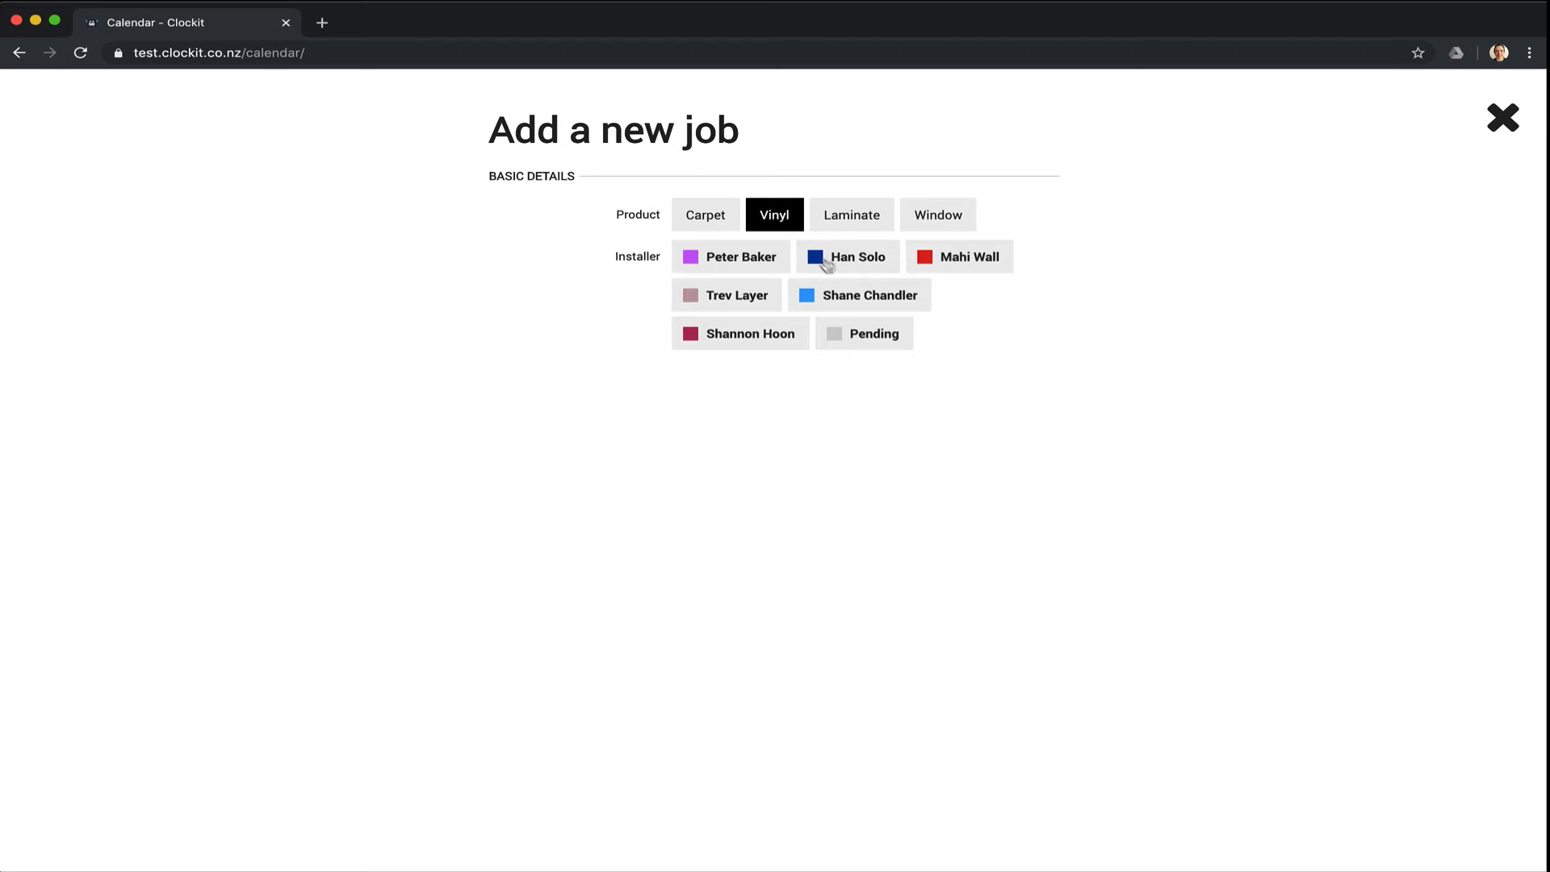
{"action": "left_click", "coordinate": [851, 299]}
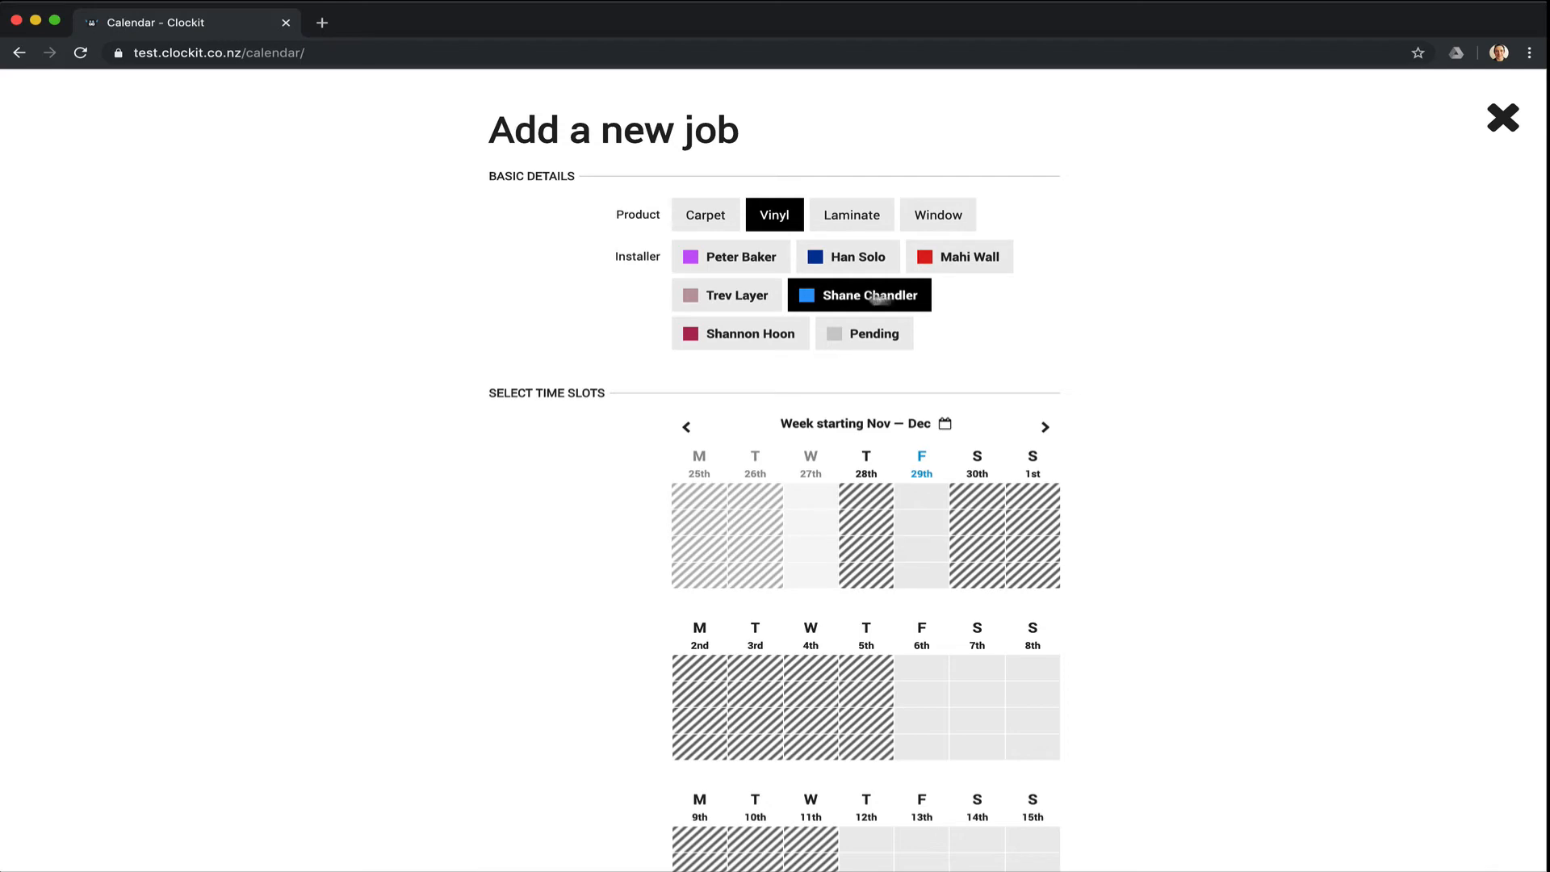
Tick all four Friday 29th time slots for the new Vinyl job.
{"action": "scroll", "coordinate": [1143, 325], "scroll_direction": "down", "scroll_amount": 1}
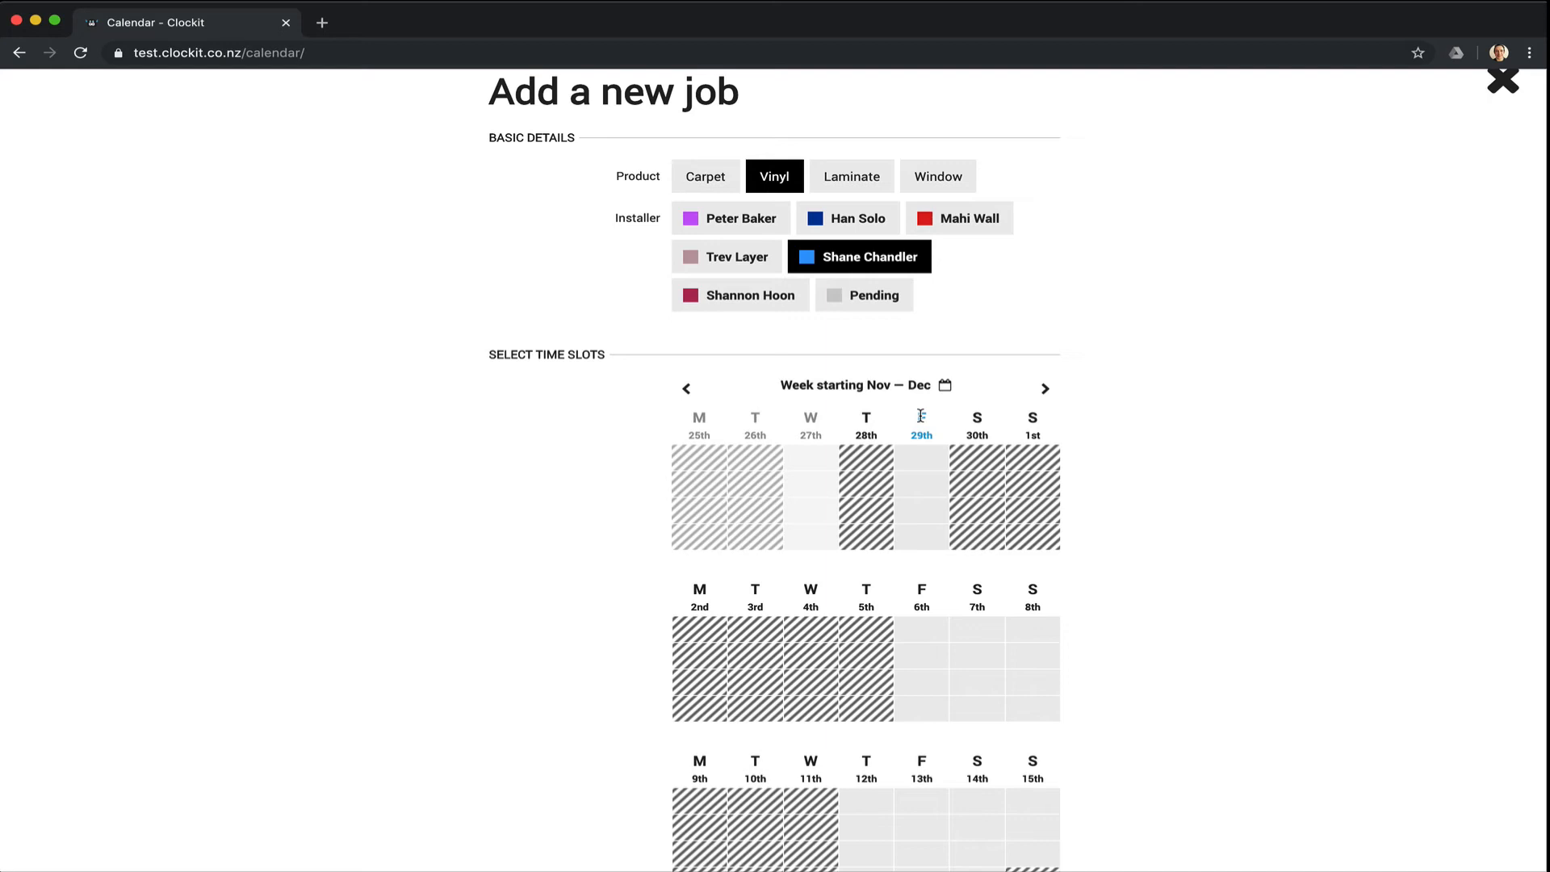
{"action": "left_click", "coordinate": [923, 458]}
{"action": "left_click", "coordinate": [926, 484]}
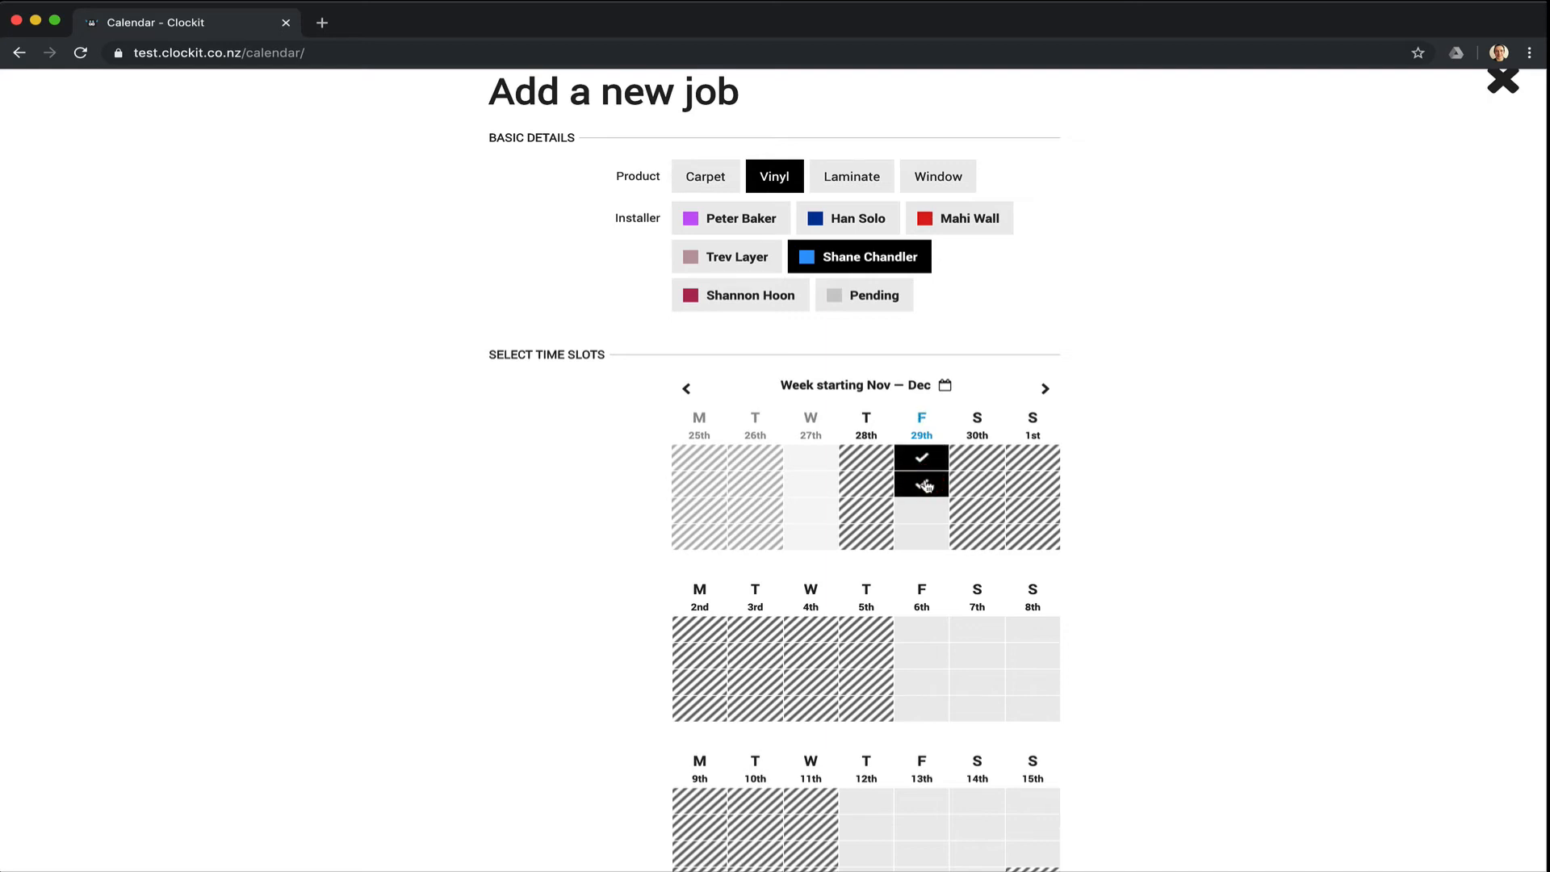
{"action": "left_click", "coordinate": [927, 484]}
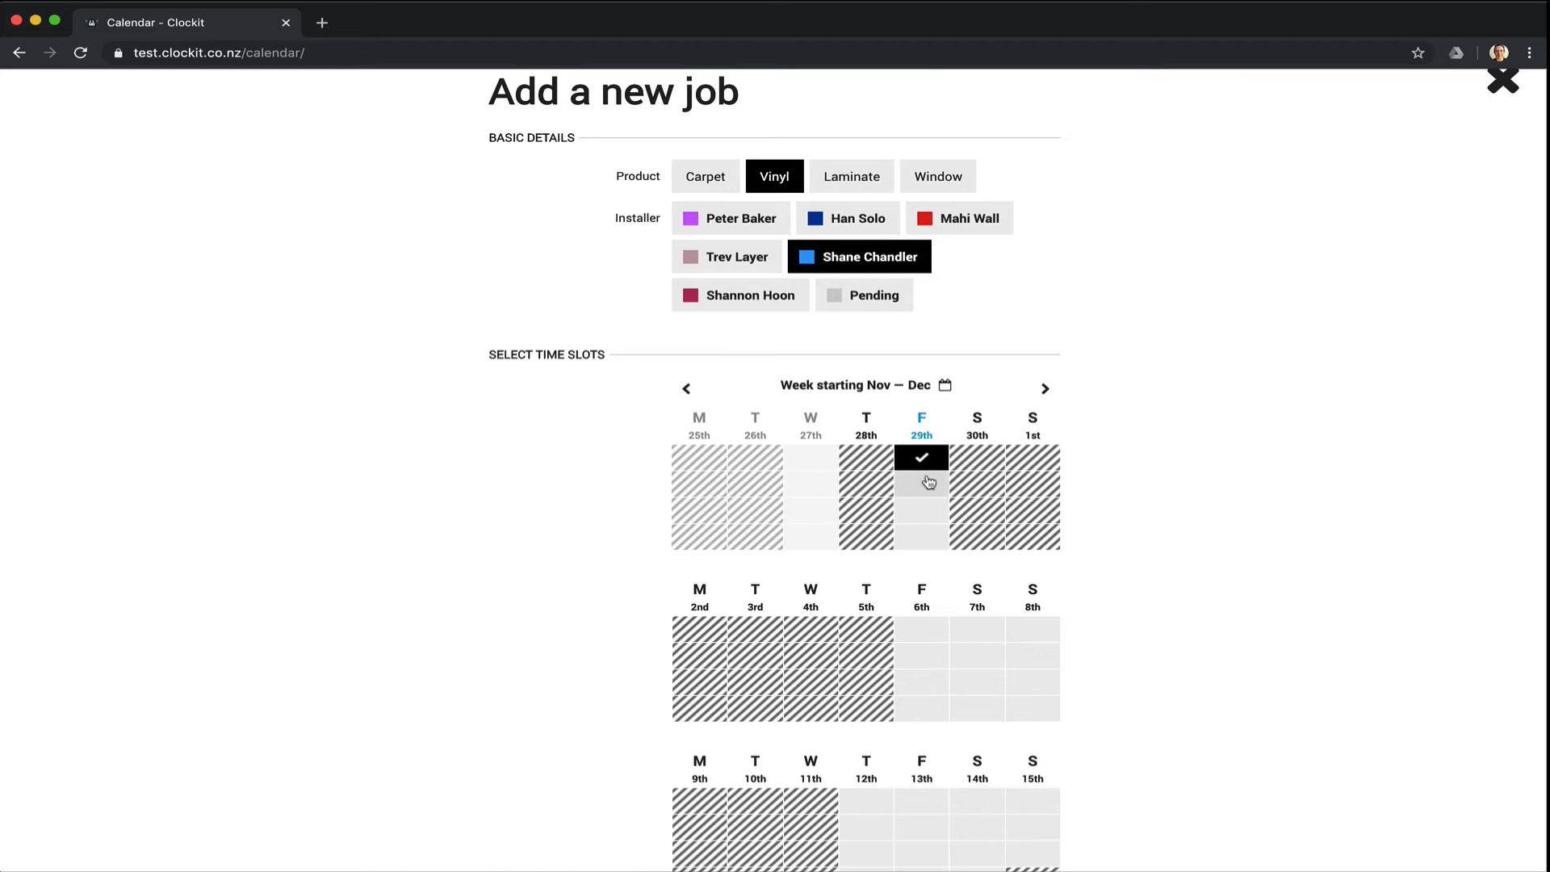
{"action": "left_click", "coordinate": [929, 483]}
{"action": "left_click", "coordinate": [923, 484]}
{"action": "left_click", "coordinate": [922, 463]}
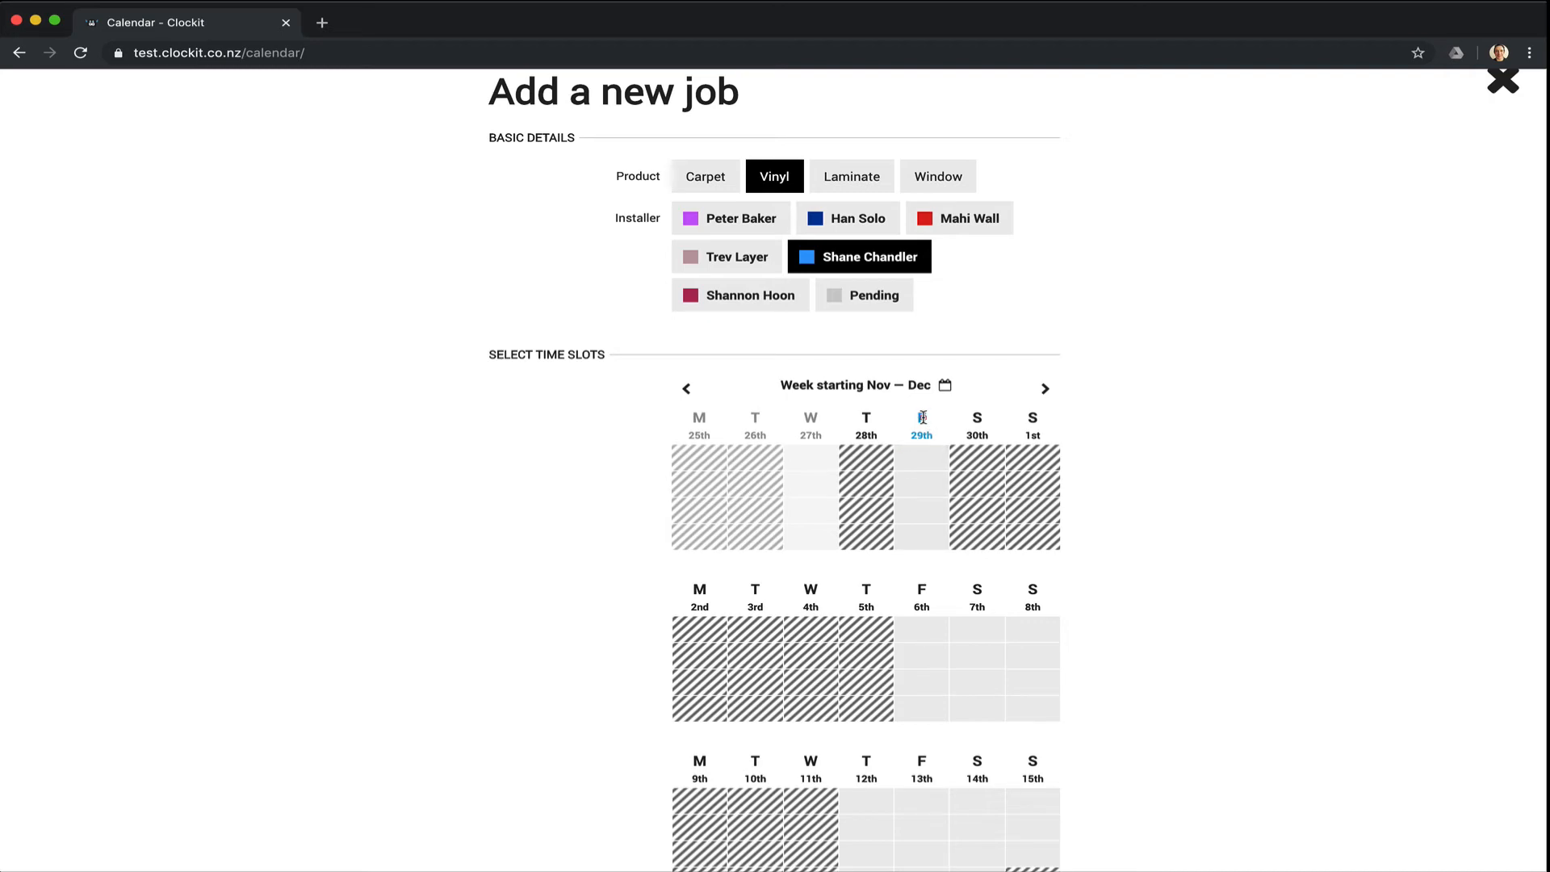
{"action": "left_click", "coordinate": [922, 417]}
{"action": "scroll", "coordinate": [1117, 402], "scroll_direction": "down", "scroll_amount": 4}
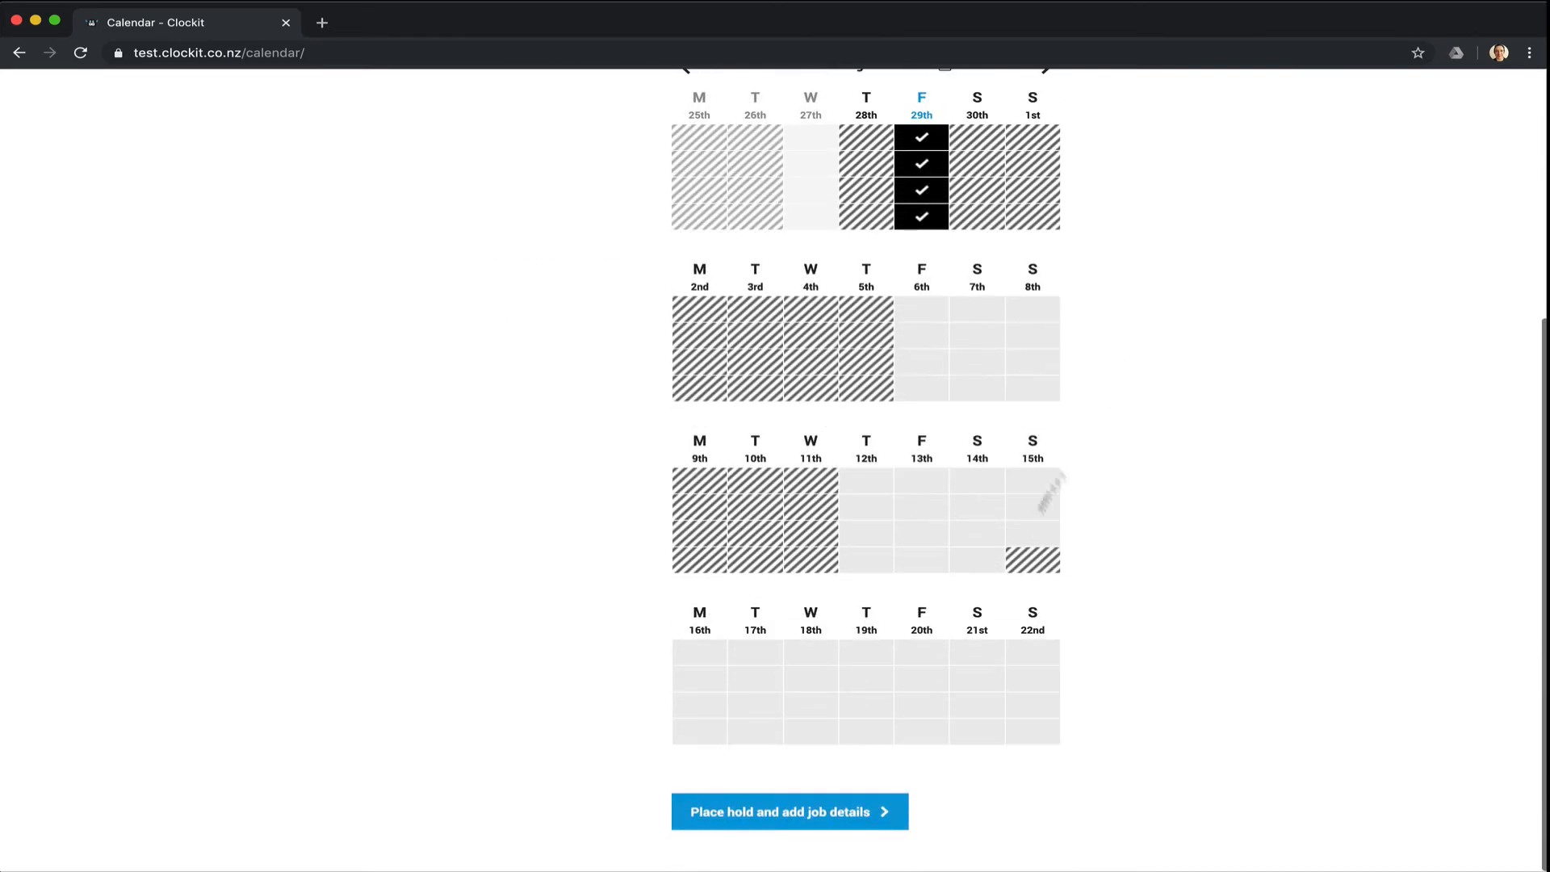
Place a hold on the Friday 29th slots and continue to the job details.
{"action": "left_click", "coordinate": [796, 819]}
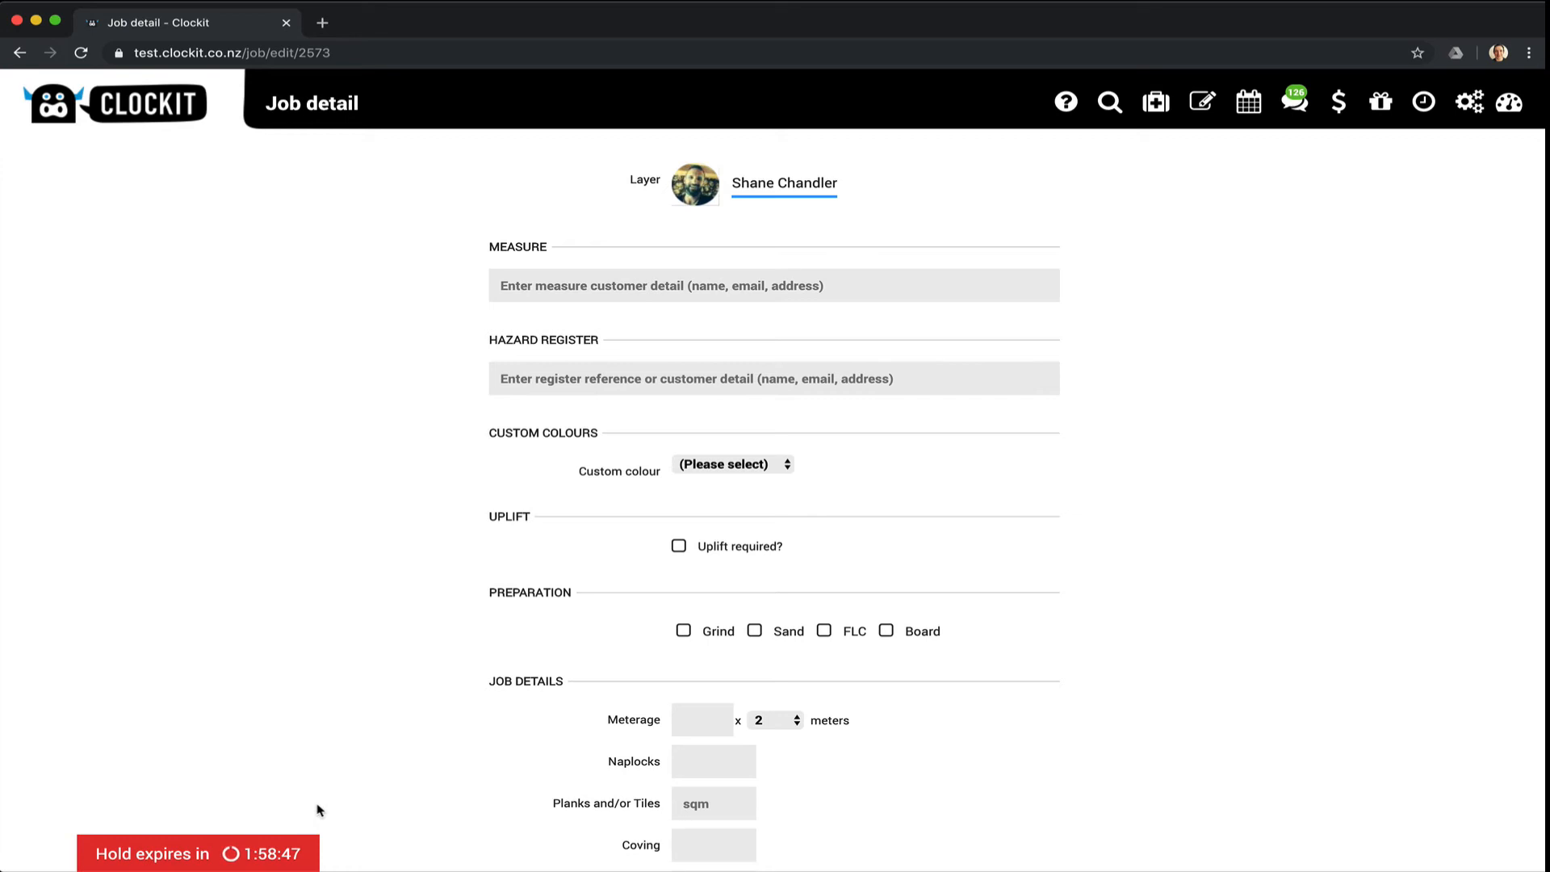
Link the customer's 28/11/2019 measure to the job and save its data into the job.
{"action": "left_click", "coordinate": [593, 289]}
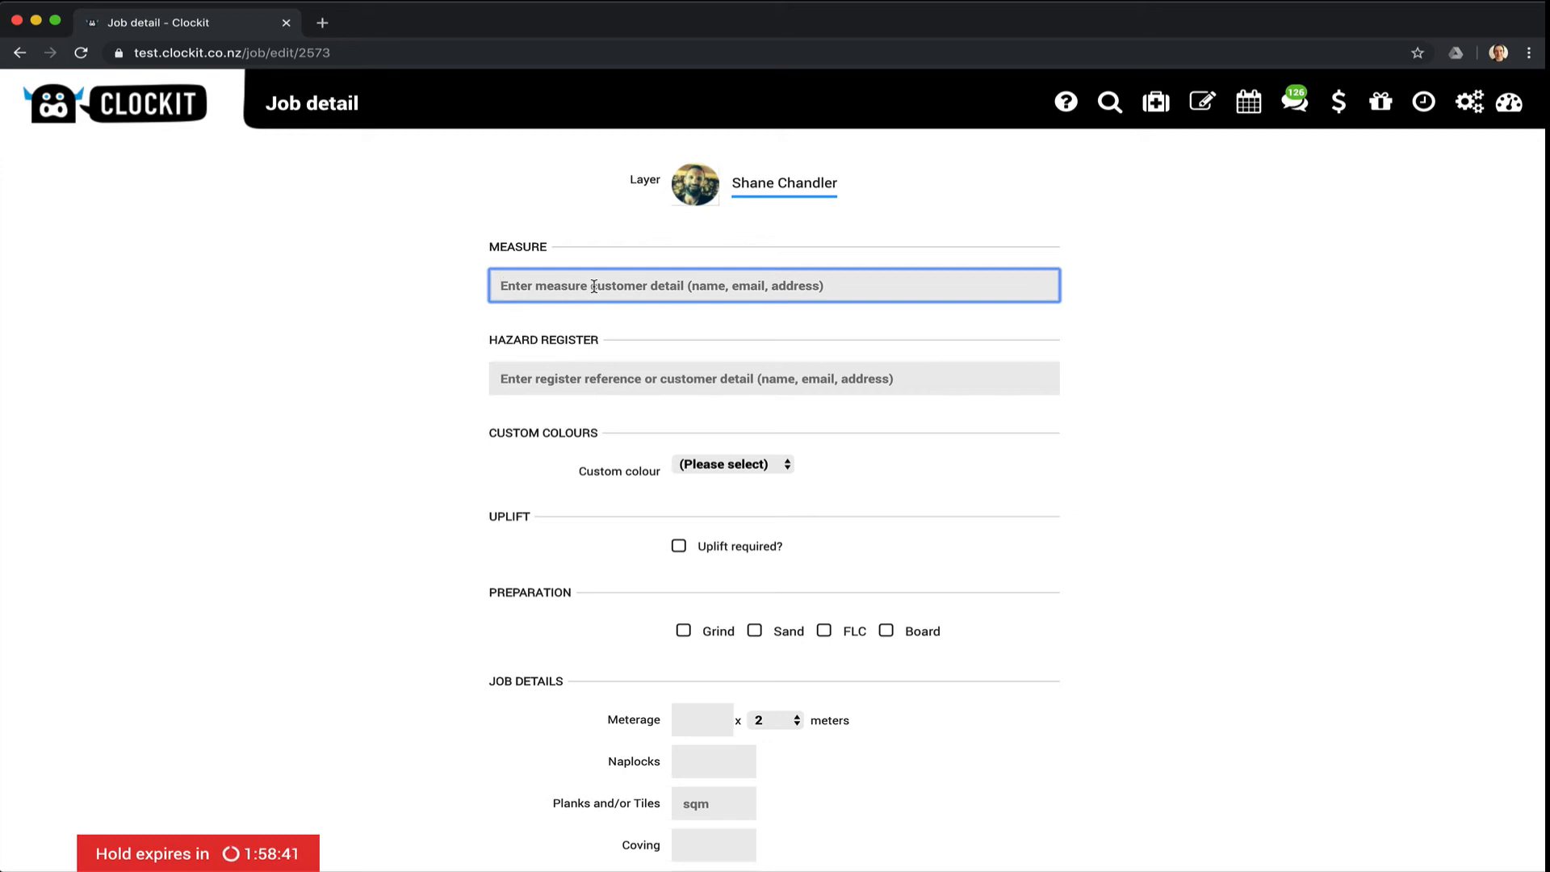
{"action": "type", "text": "tony"}
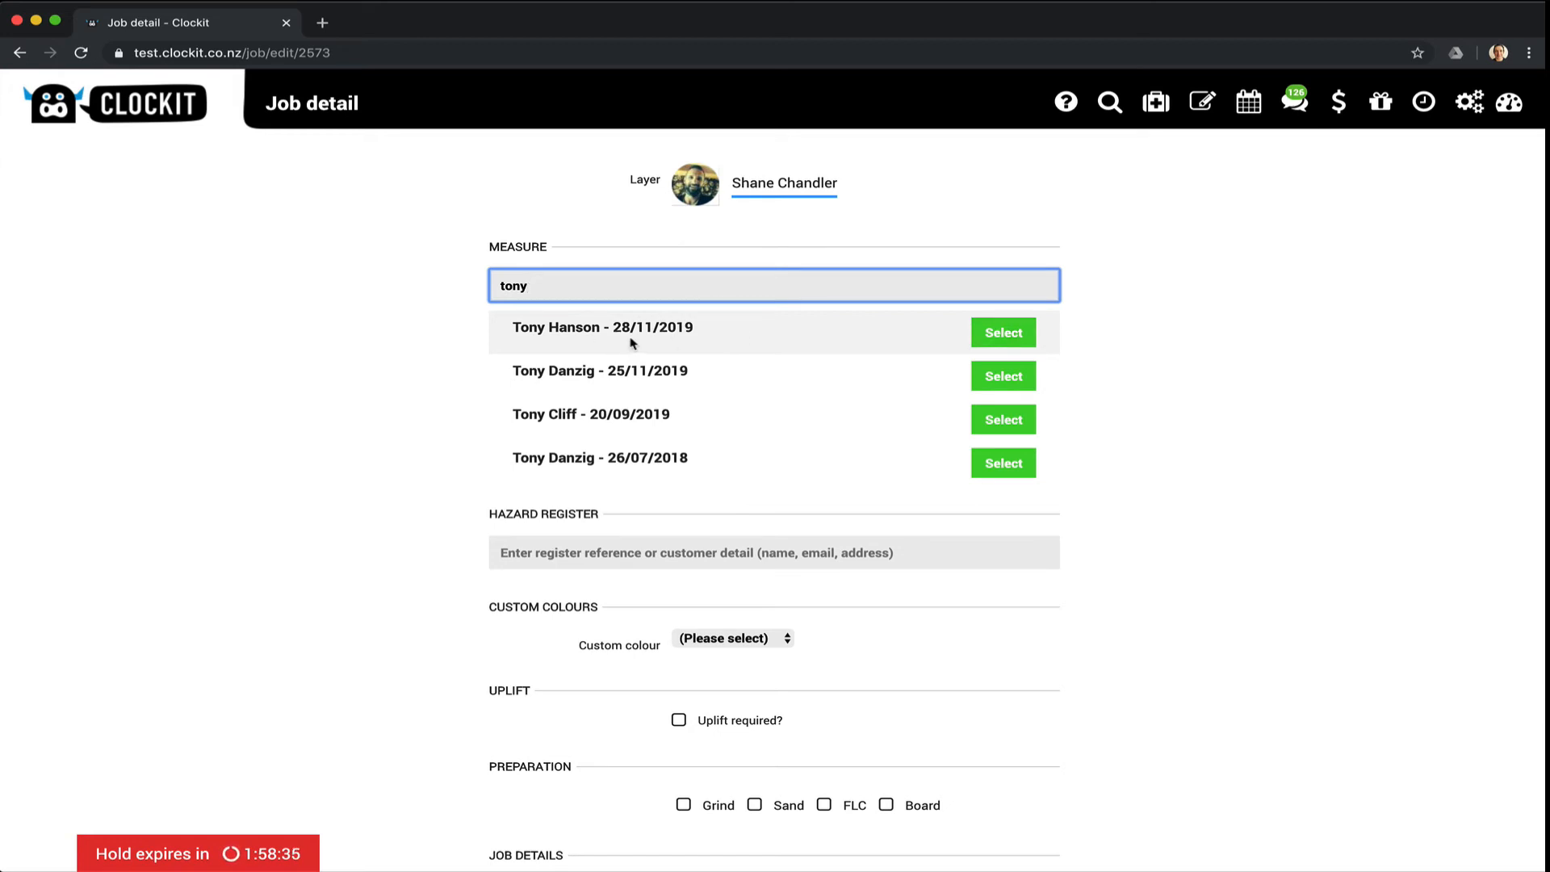
{"action": "left_click", "coordinate": [987, 332]}
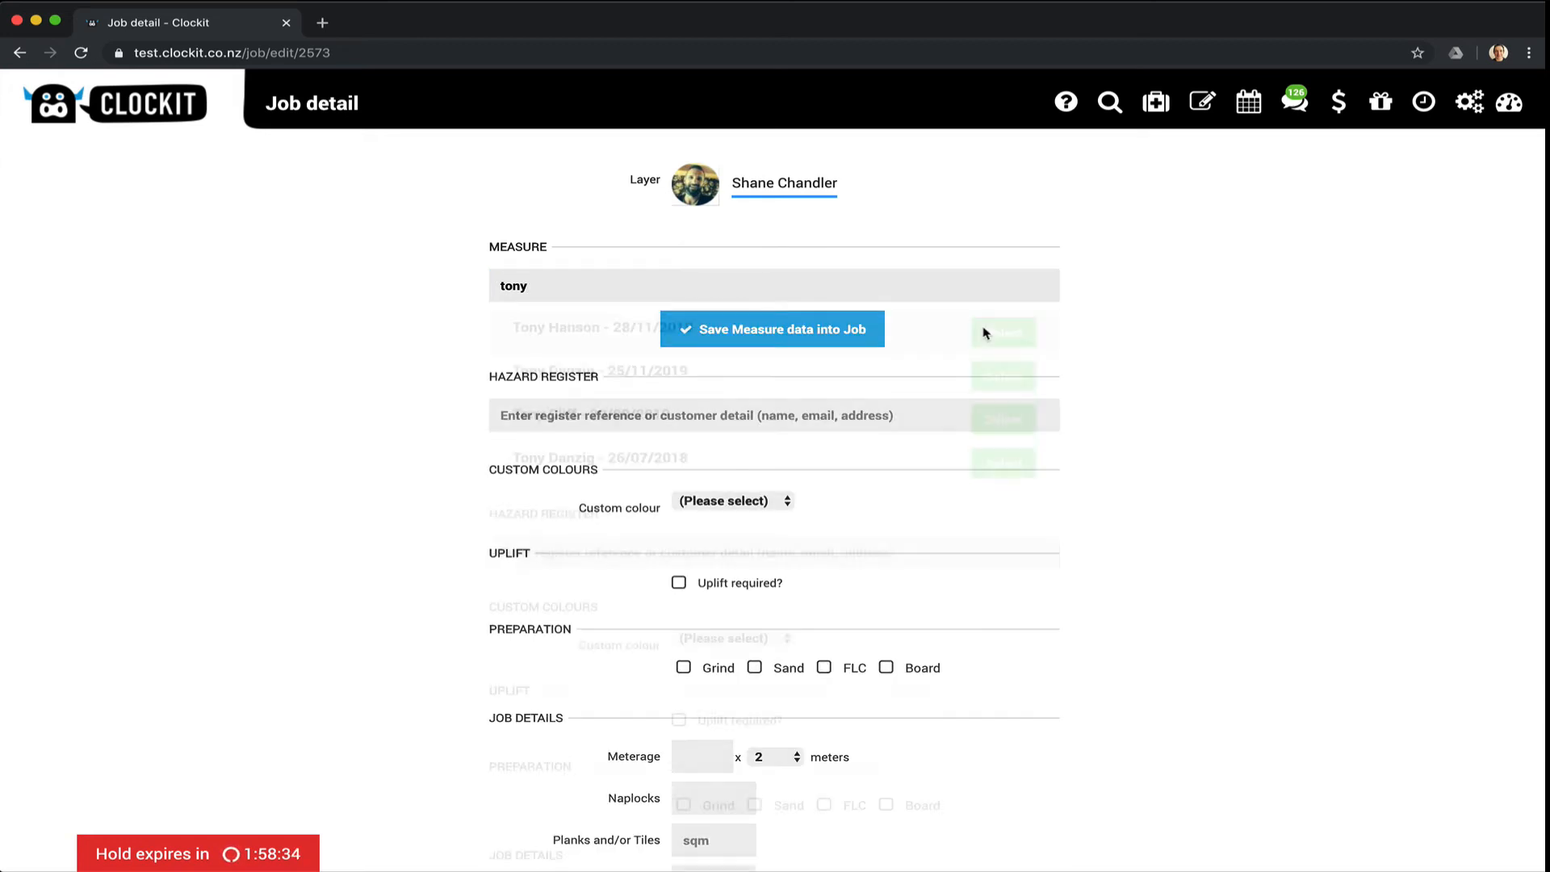
{"action": "left_click", "coordinate": [810, 343]}
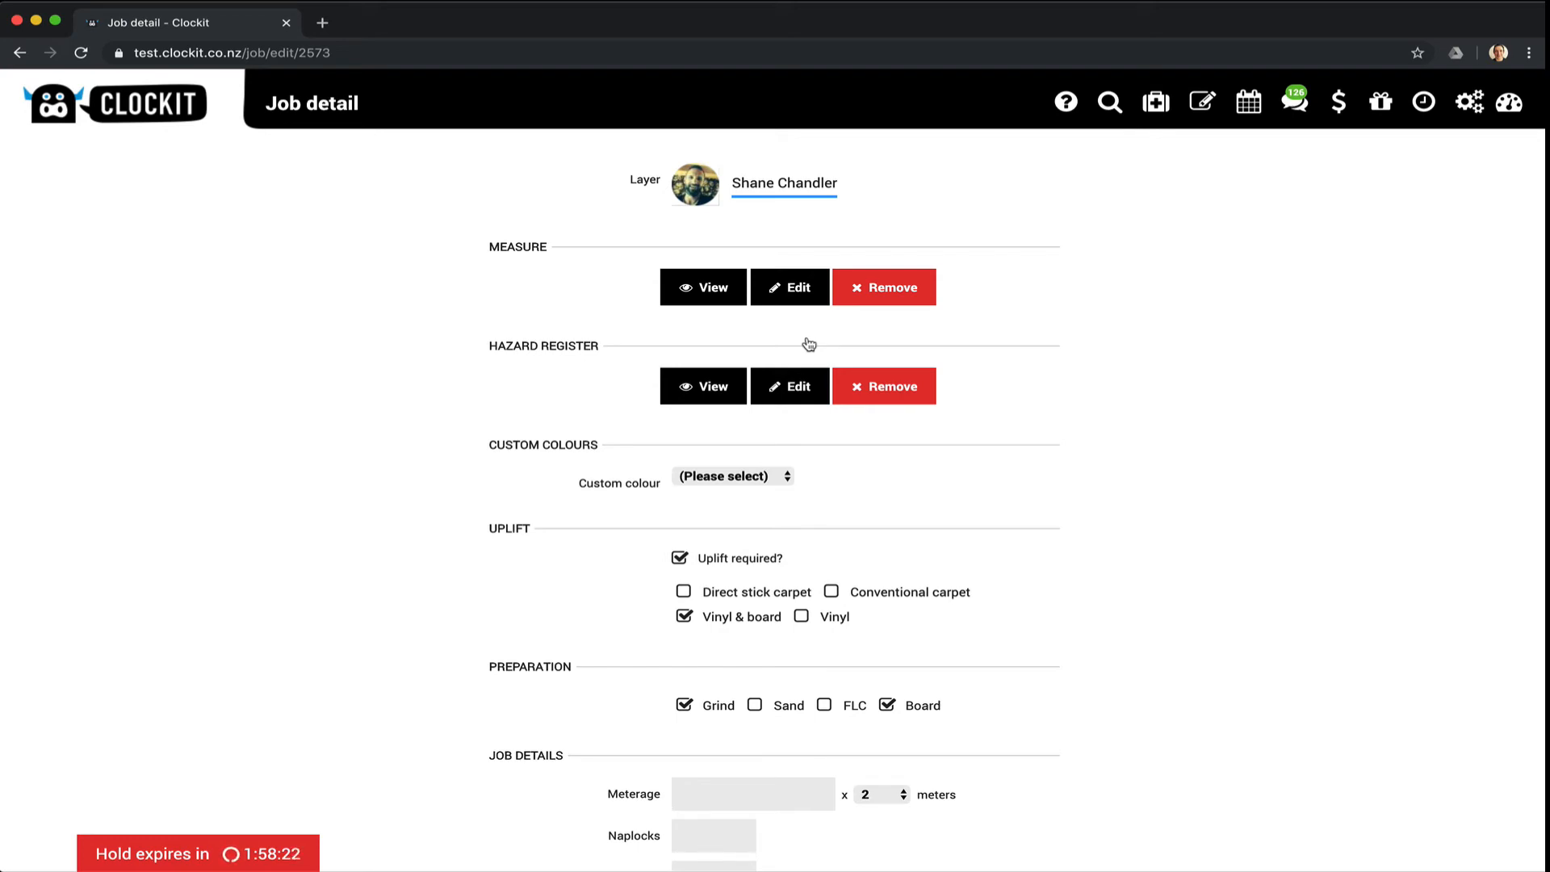
{"action": "scroll", "coordinate": [807, 345], "scroll_direction": "down", "scroll_amount": 5}
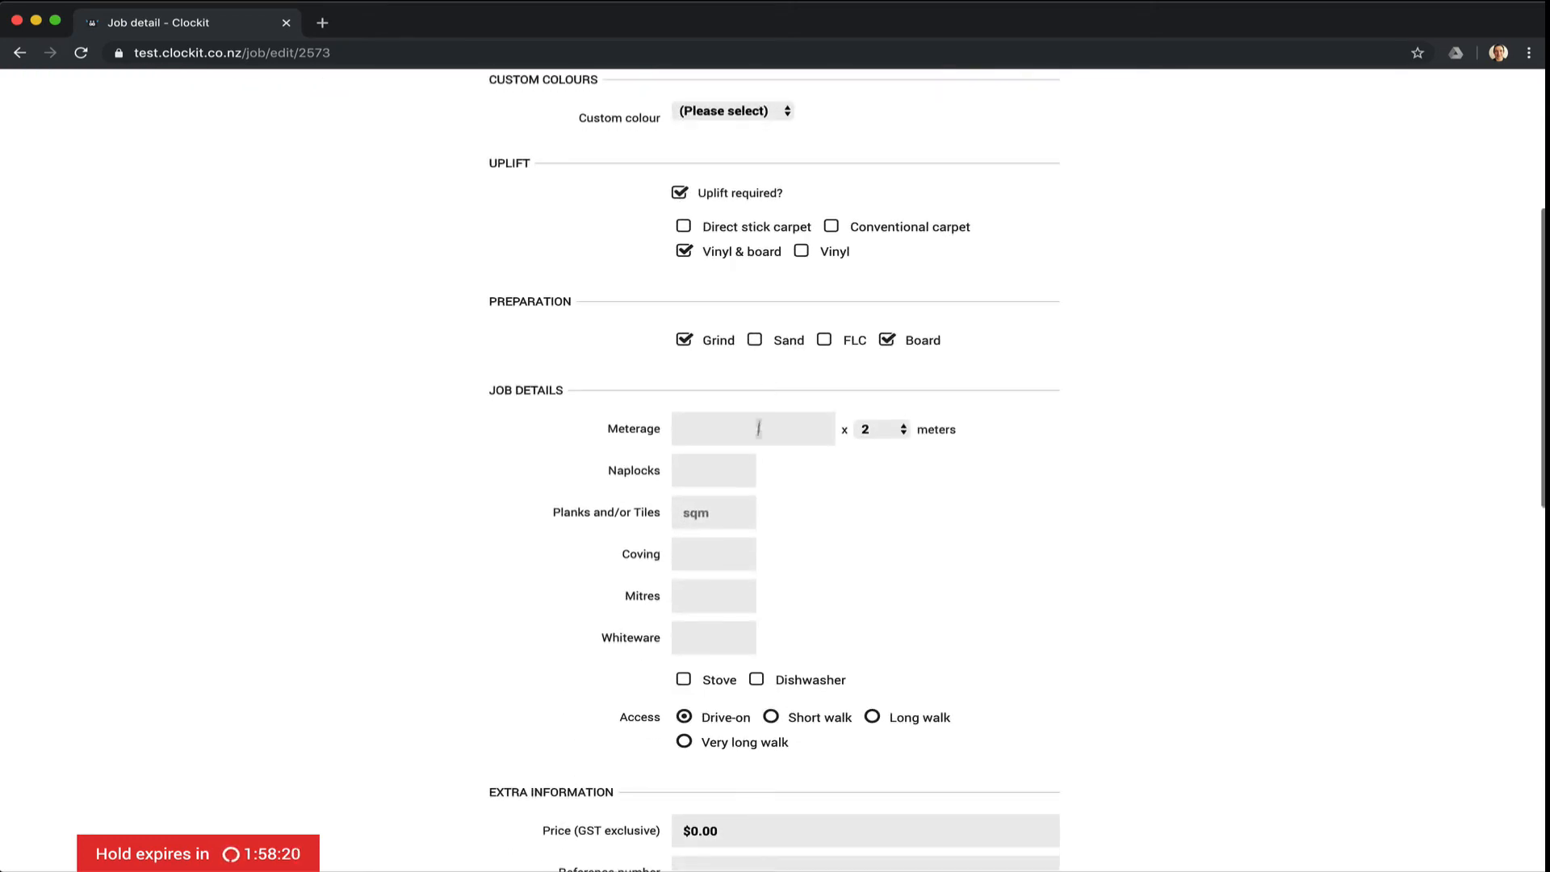
{"action": "scroll", "coordinate": [726, 474], "scroll_direction": "down", "scroll_amount": 2}
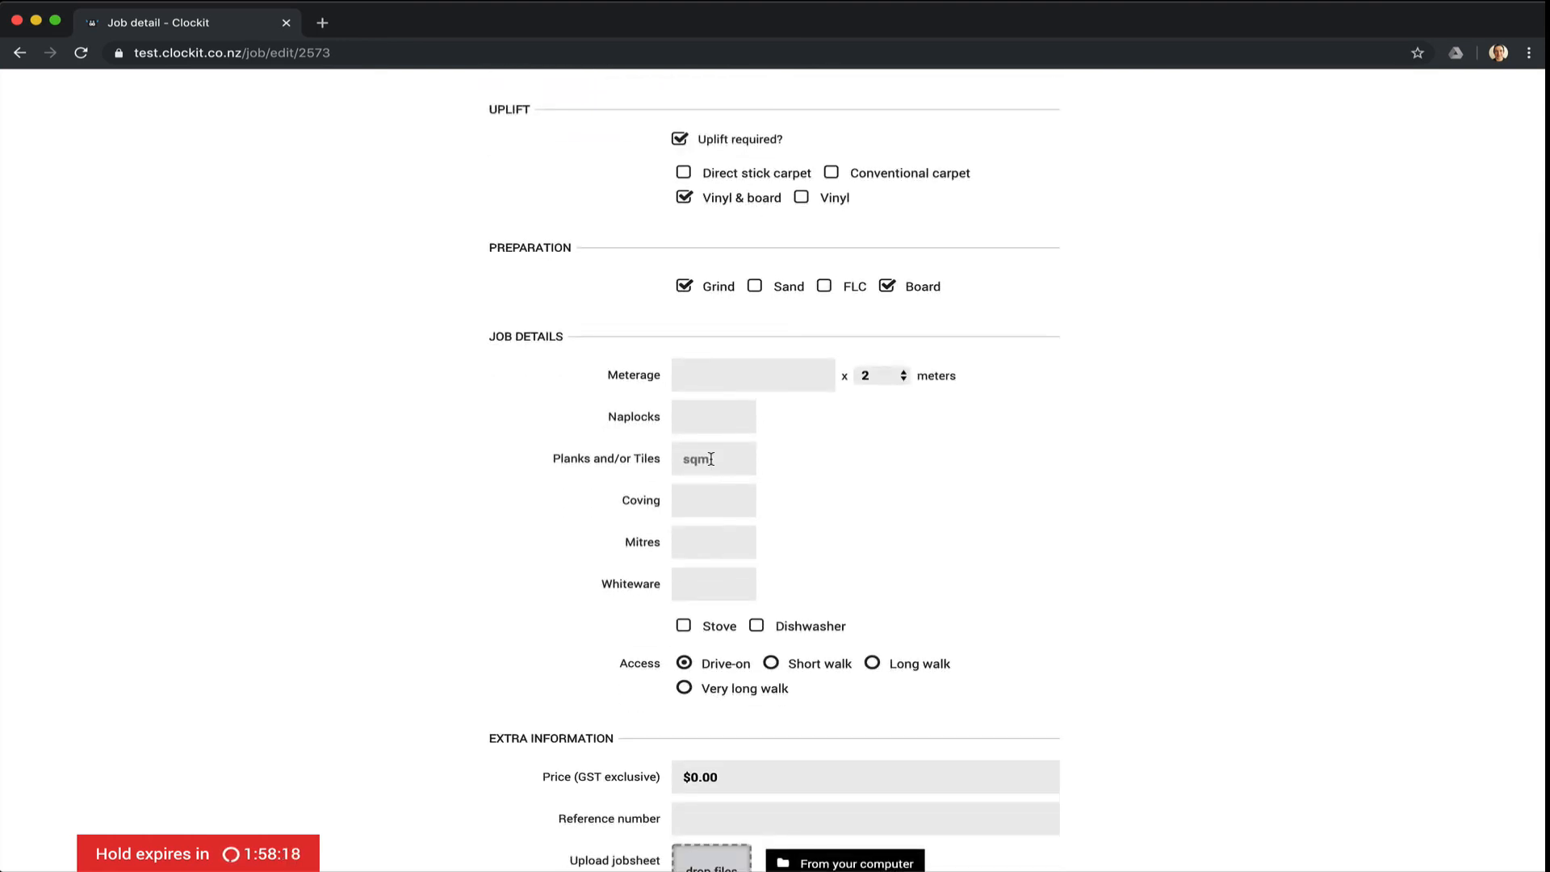
Enter 12 planks/tiles, a meterage of 7, and the job's reference number.
{"action": "left_click", "coordinate": [711, 458]}
{"action": "type", "text": "12"}
{"action": "left_click", "coordinate": [711, 376]}
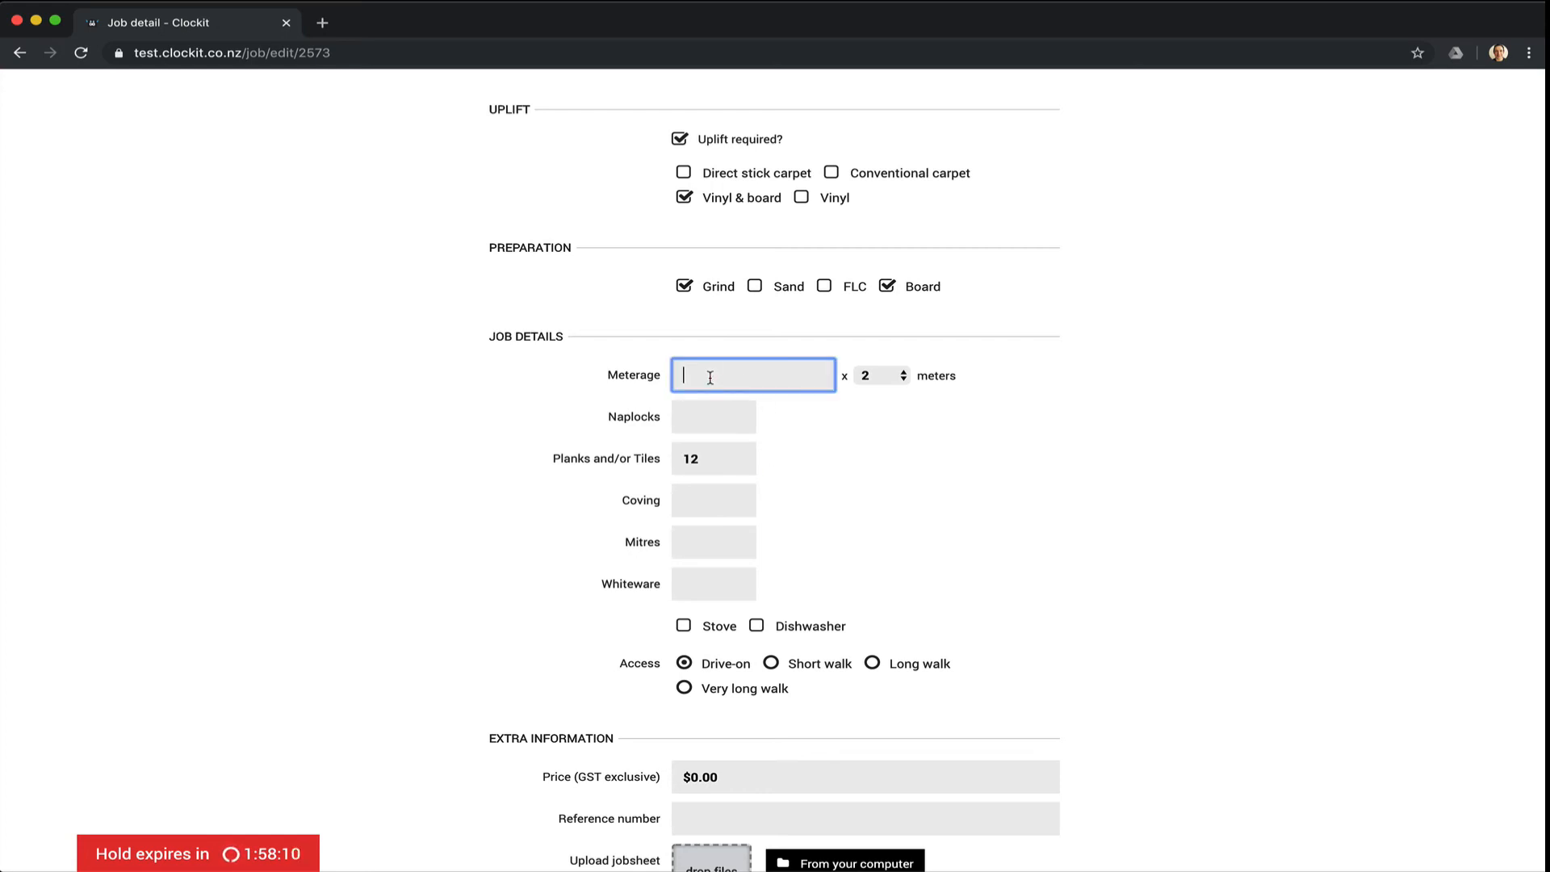
{"action": "type", "text": "7"}
{"action": "scroll", "coordinate": [1120, 384], "scroll_direction": "down", "scroll_amount": 5}
{"action": "left_click", "coordinate": [787, 432]}
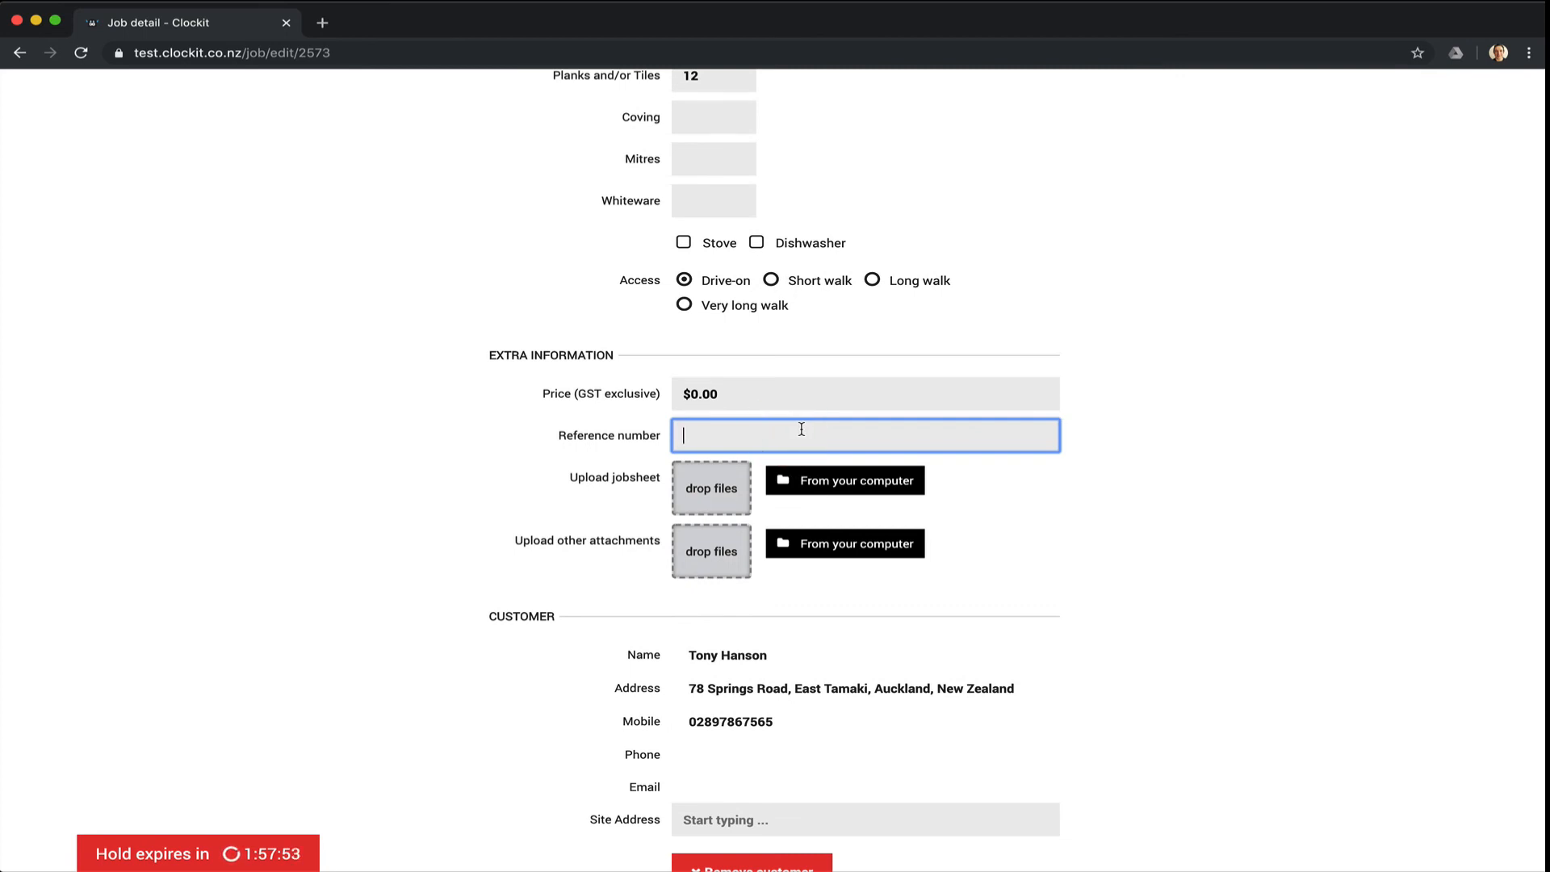
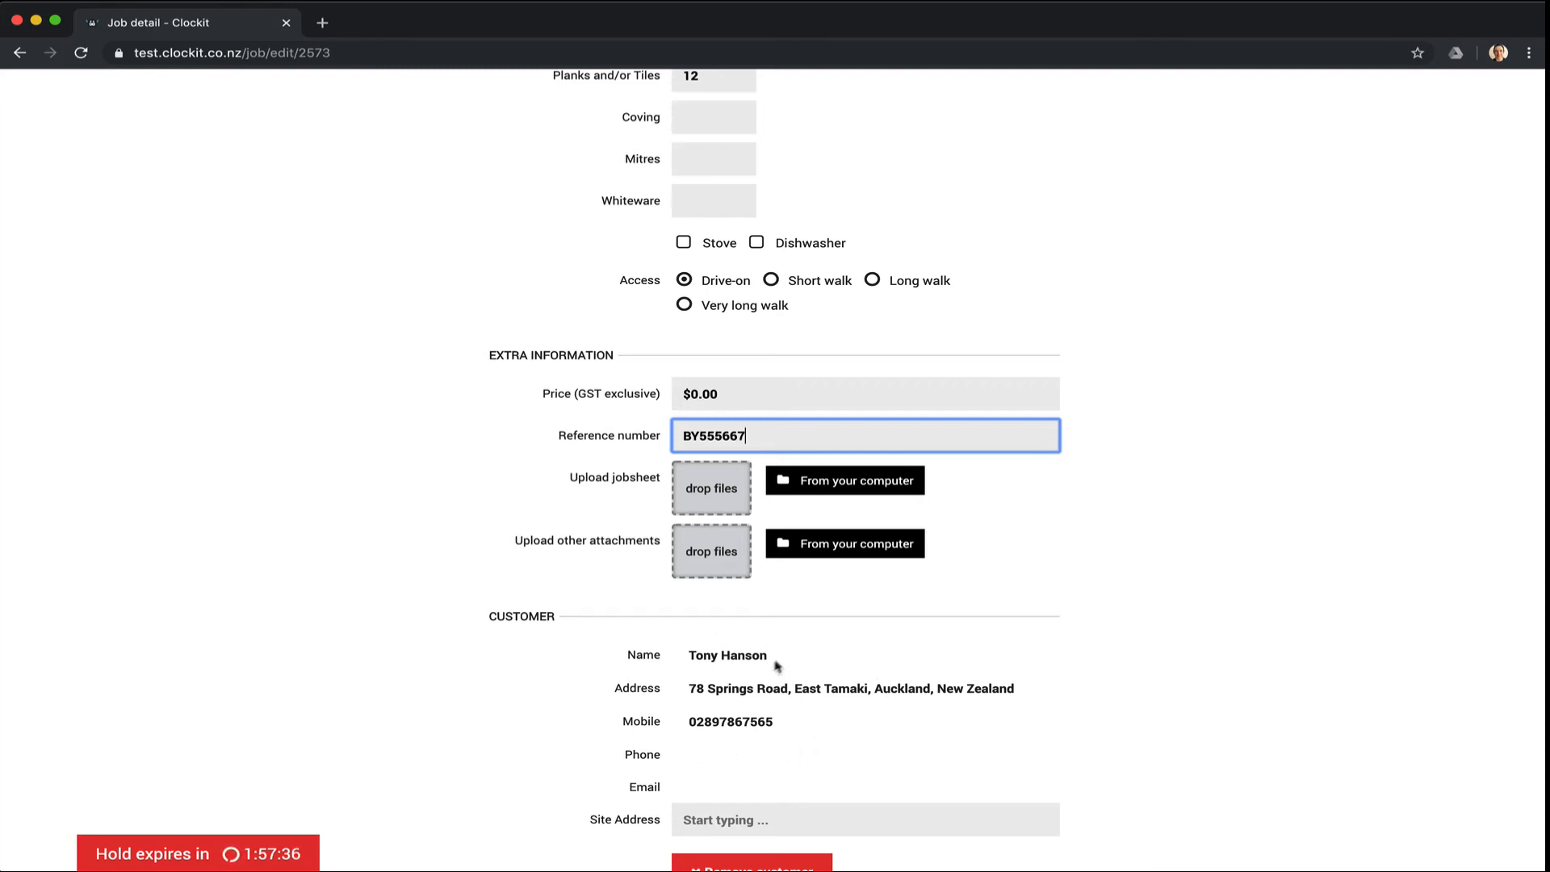
{"action": "scroll", "coordinate": [779, 663], "scroll_direction": "down", "scroll_amount": 2}
{"action": "scroll", "coordinate": [781, 662], "scroll_direction": "down", "scroll_amount": 7}
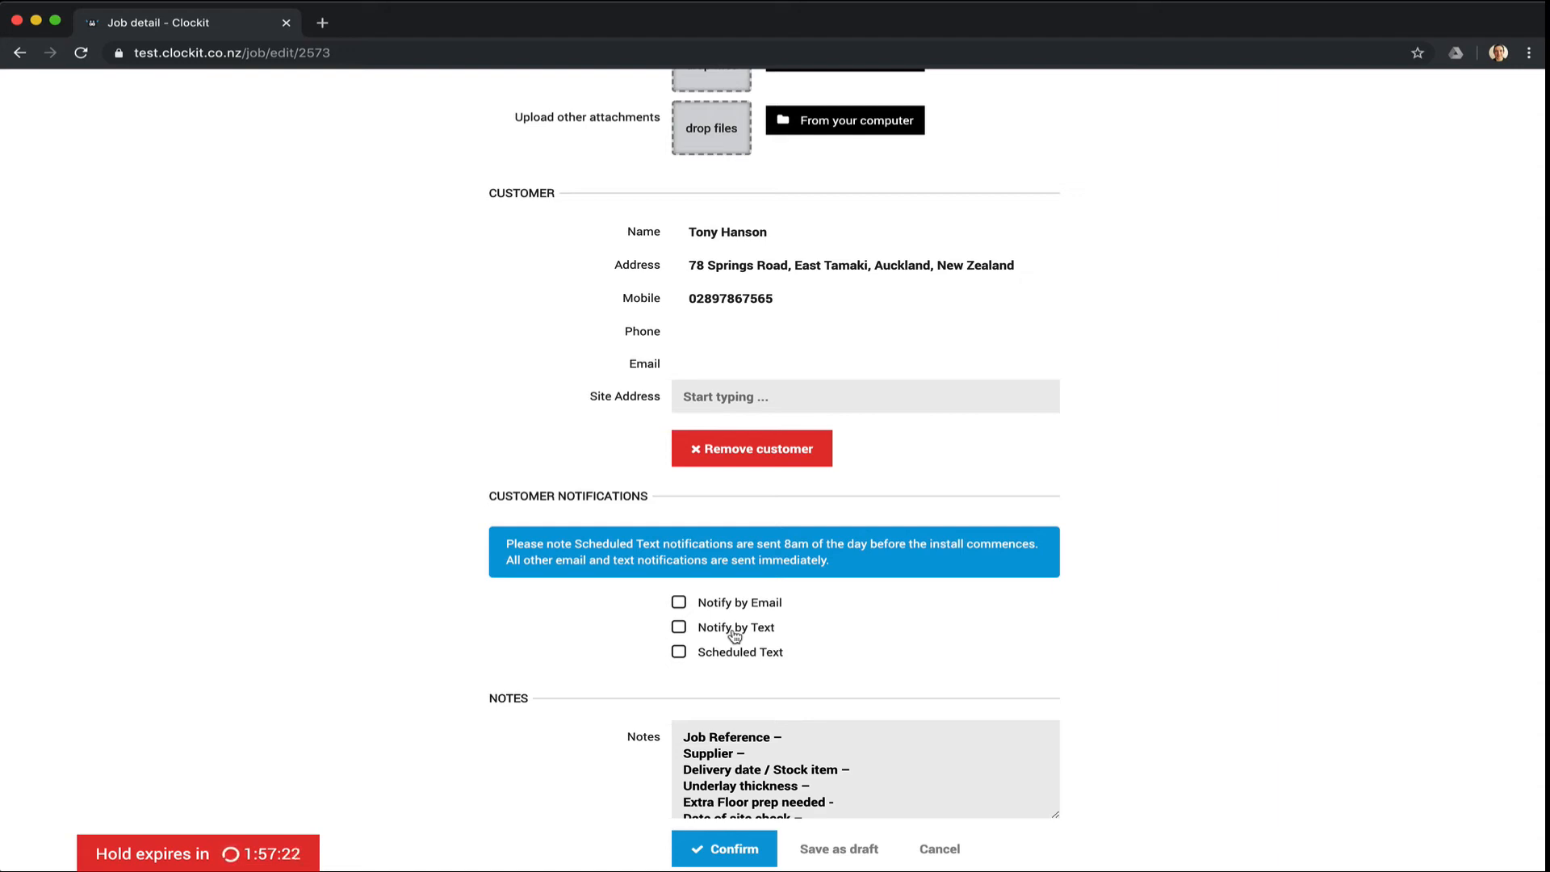
{"action": "scroll", "coordinate": [735, 635], "scroll_direction": "down", "scroll_amount": 1}
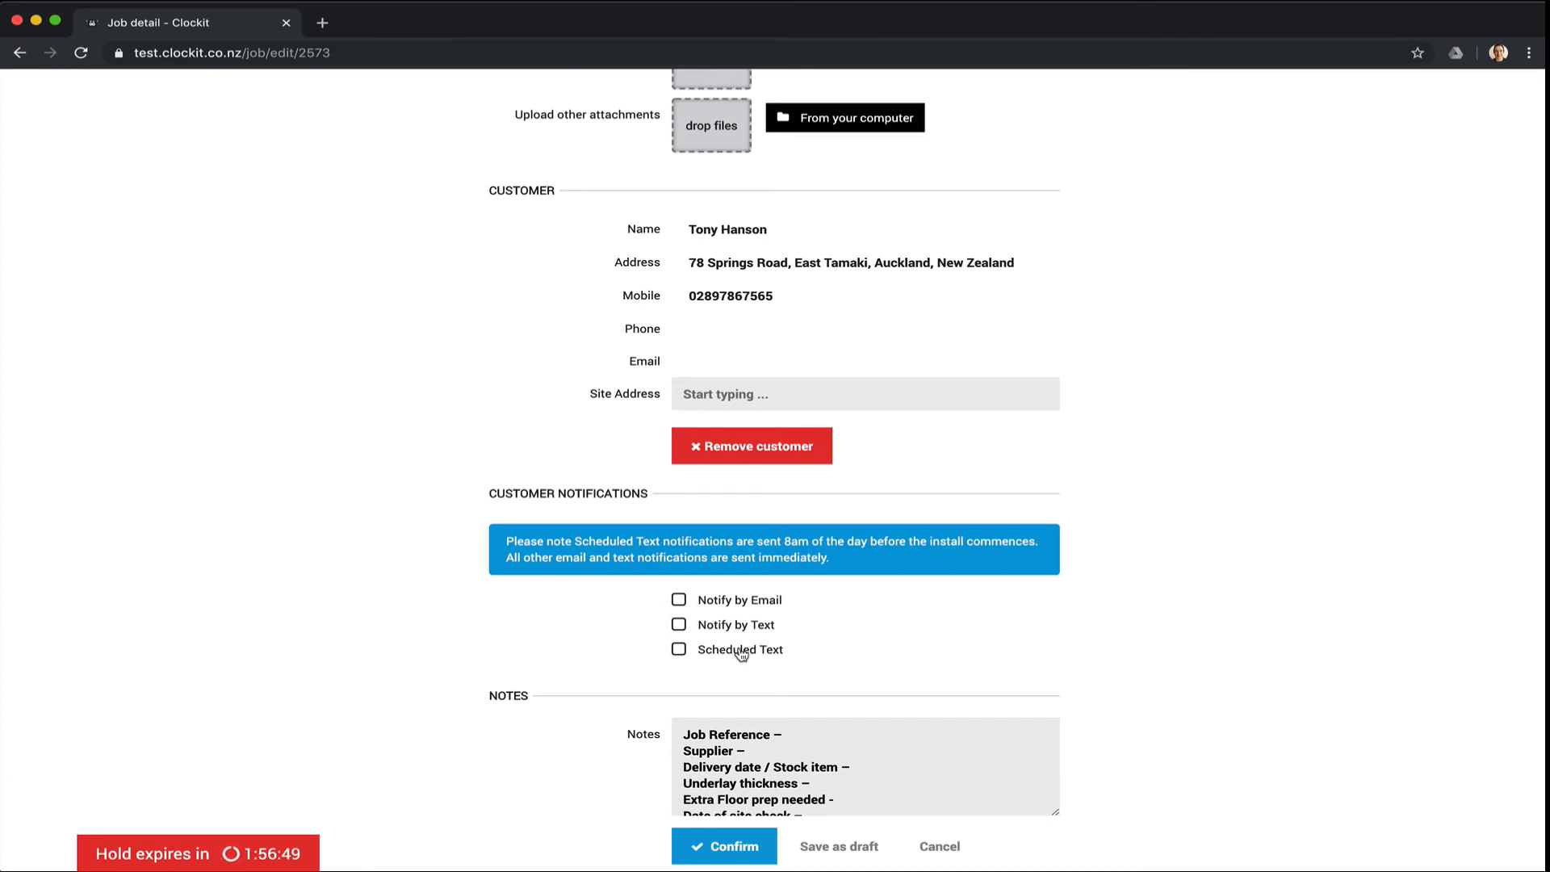
{"action": "scroll", "coordinate": [741, 654], "scroll_direction": "down", "scroll_amount": 3}
{"action": "scroll", "coordinate": [884, 642], "scroll_direction": "down", "scroll_amount": 5}
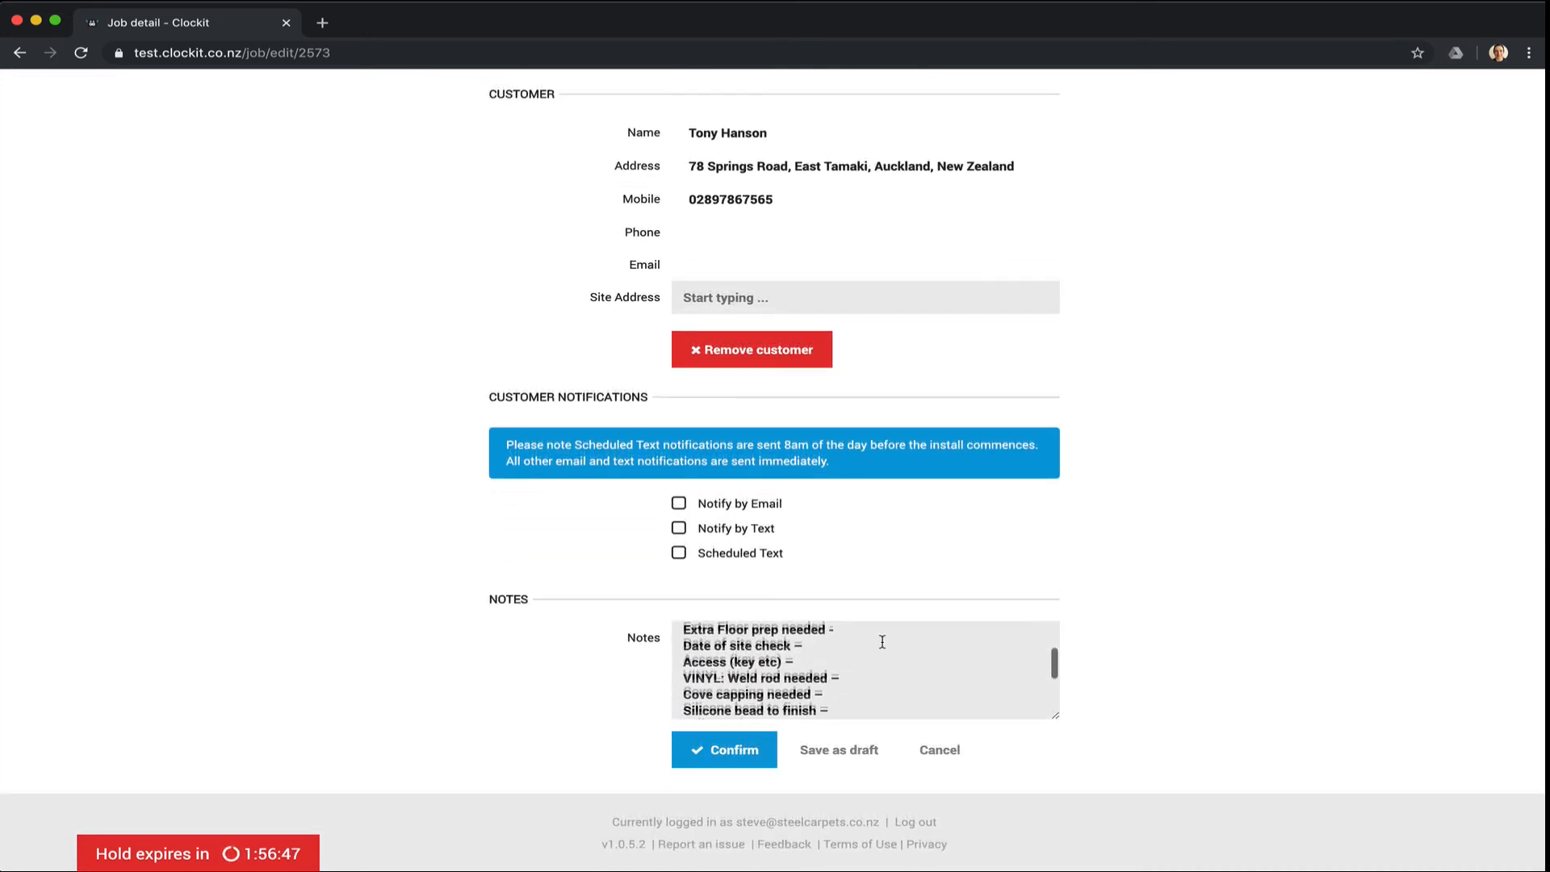
{"action": "scroll", "coordinate": [883, 642], "scroll_direction": "up", "scroll_amount": 5}
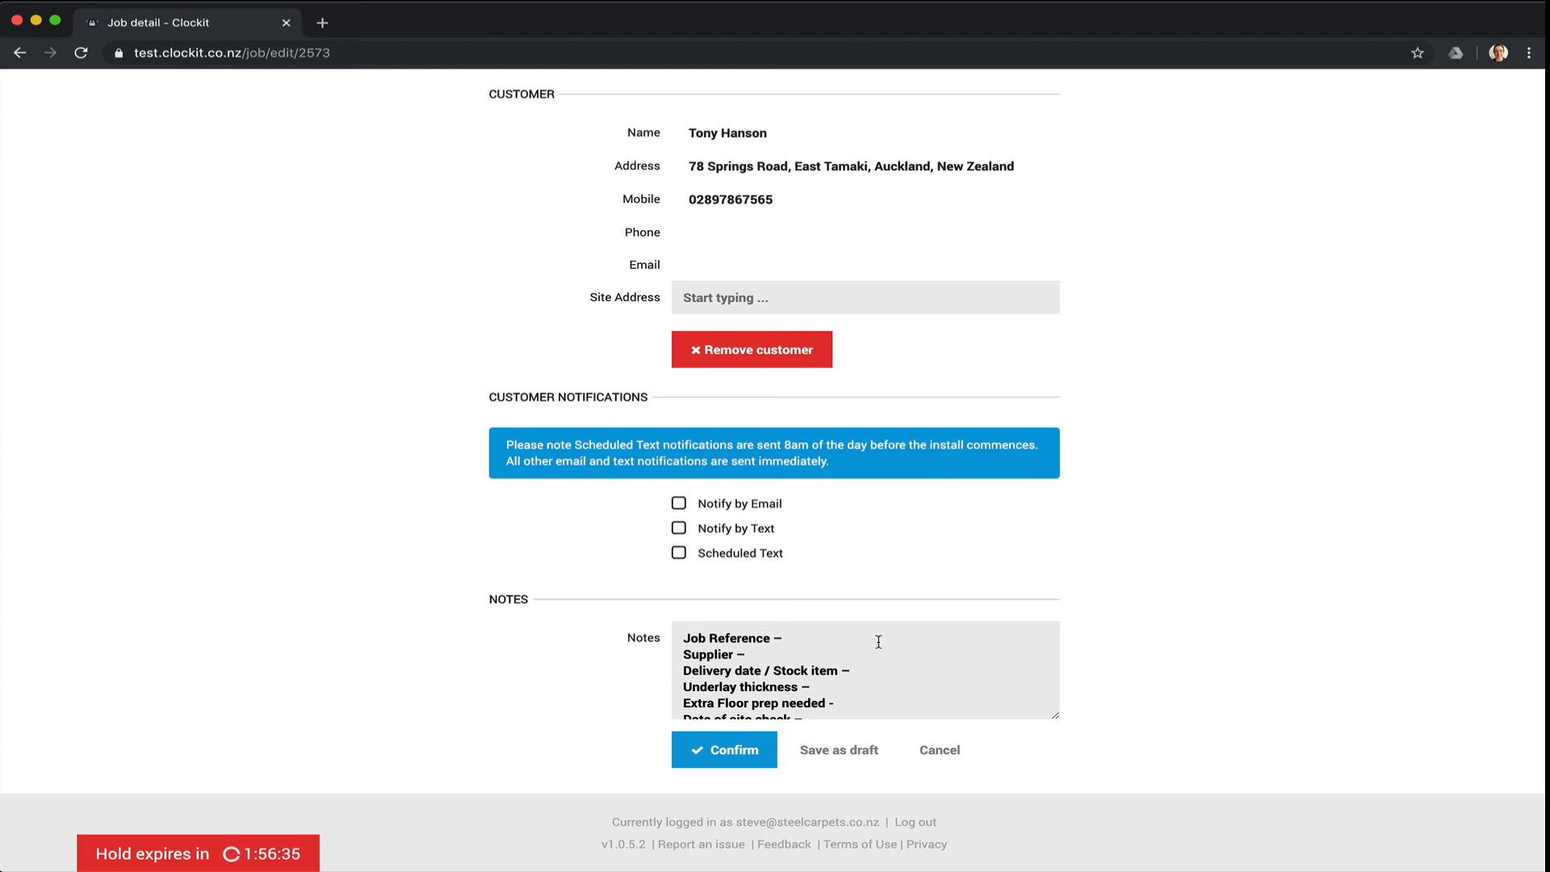
Replace the notes template with 'Key in the letter box' and save the job details.
{"action": "left_click_drag", "start_coordinate": [878, 642], "coordinate": [1018, 785]}
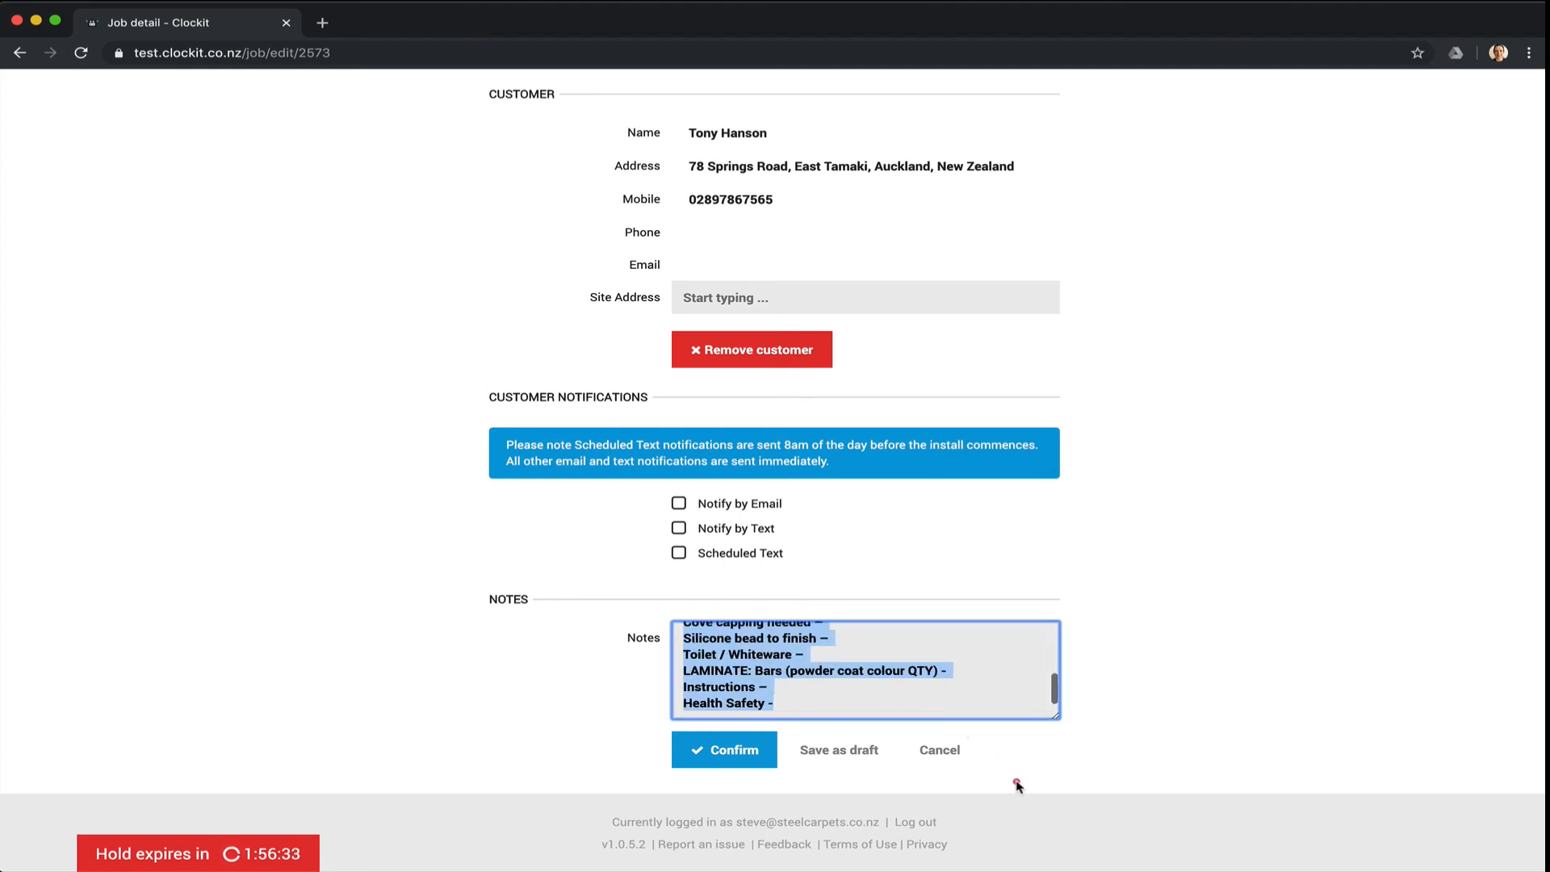
{"action": "key", "text": "BackSpace"}
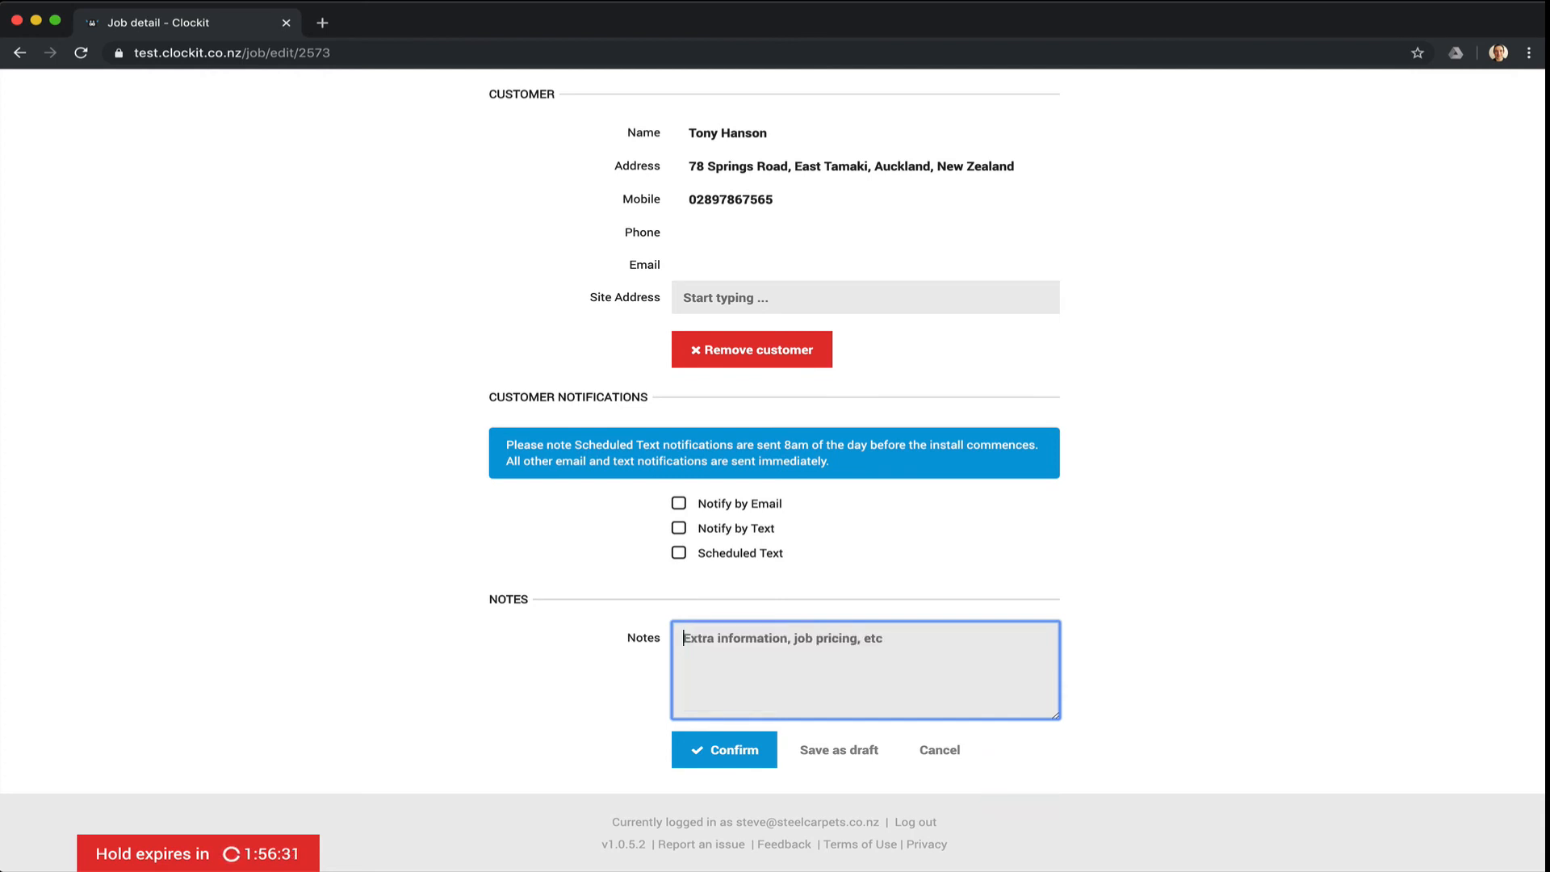
{"action": "type", "text": "Key in the le"}
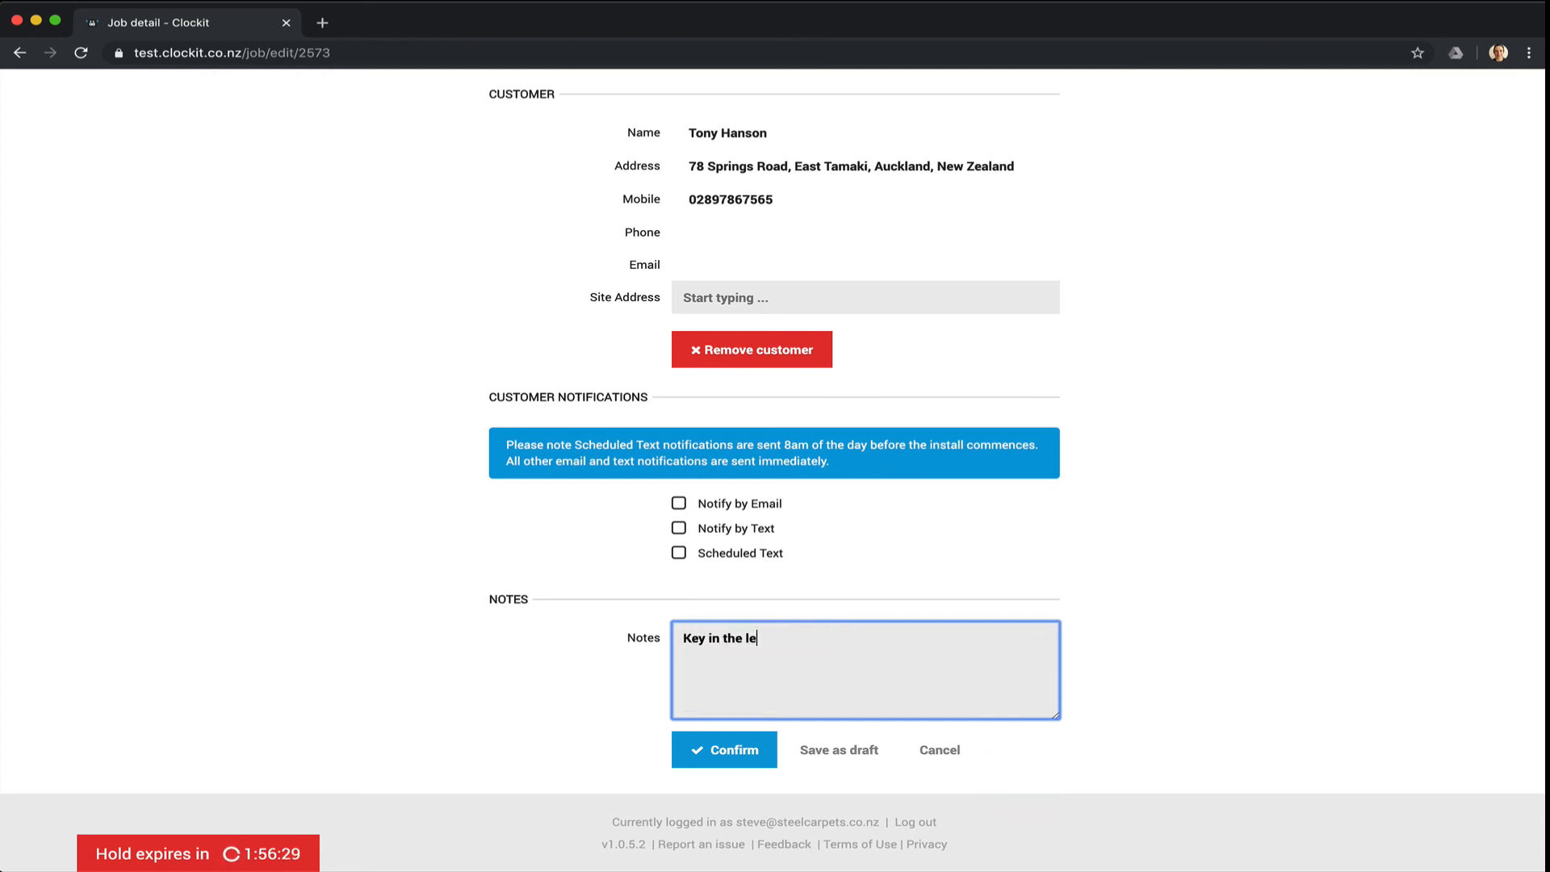
{"action": "type", "text": "tter box"}
{"action": "left_click", "coordinate": [745, 760]}
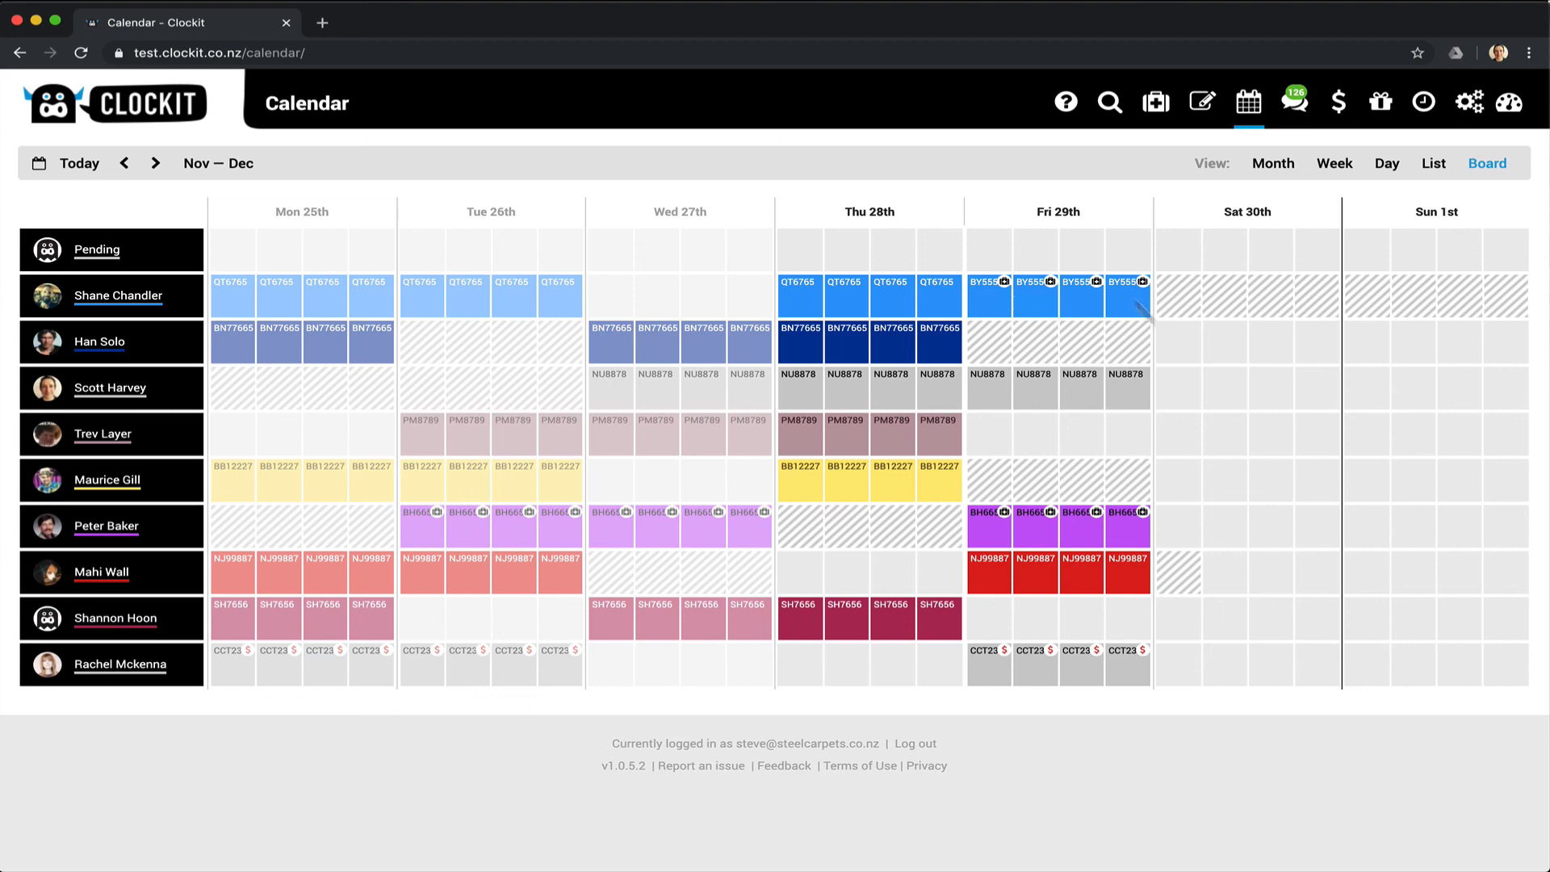
Open the saved job's Fri 29th booking to view its details popover.
{"action": "left_click", "coordinate": [989, 304]}
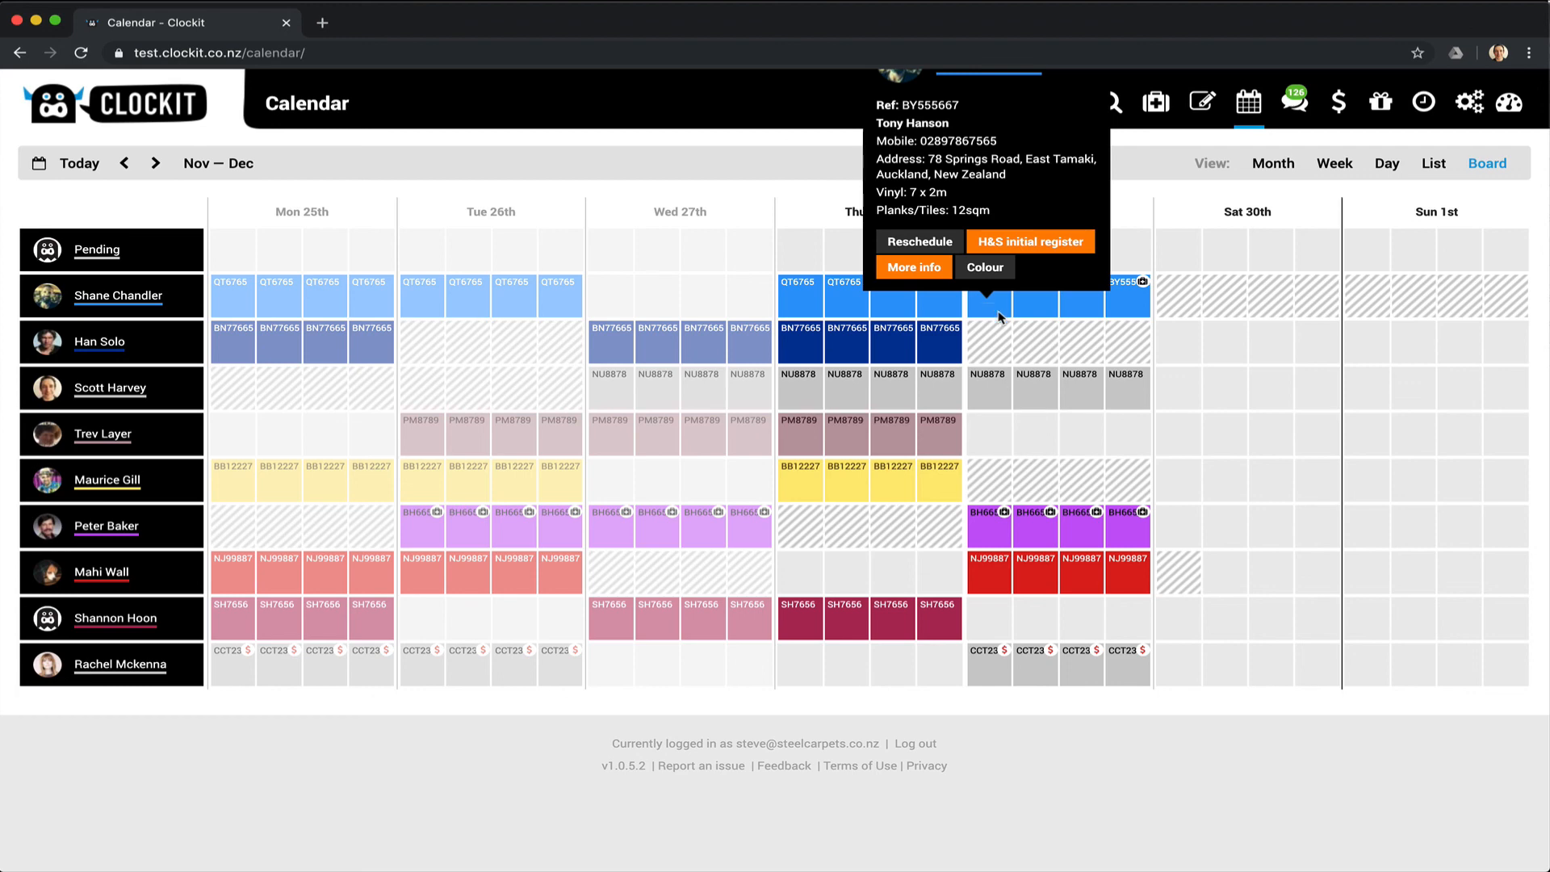
Reschedule the job onto all four Friday 6th December slots and save.
{"action": "left_click", "coordinate": [904, 237]}
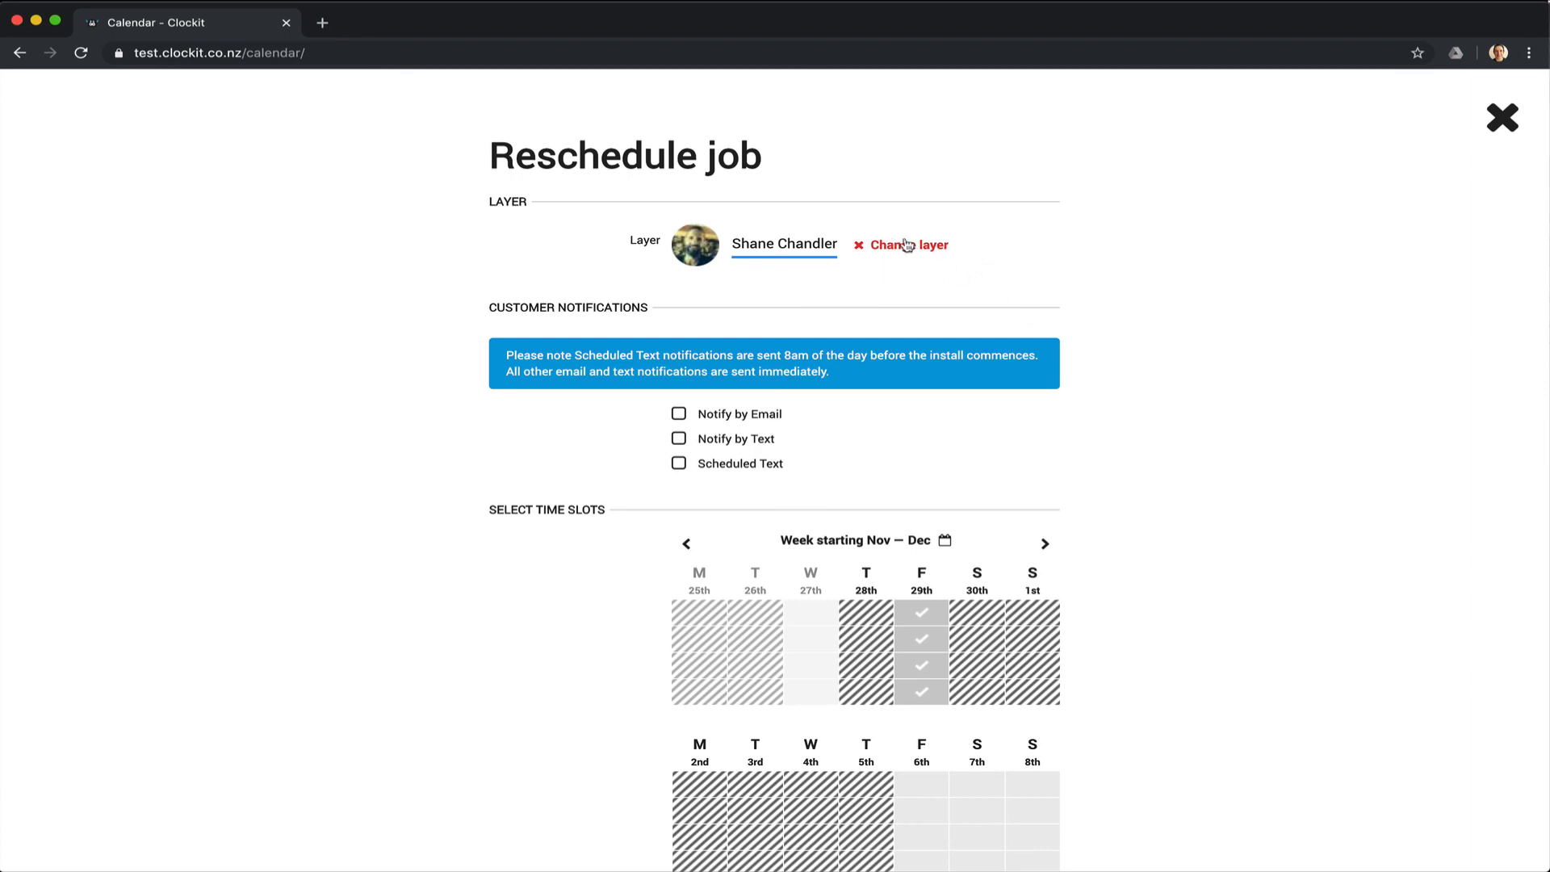
{"action": "scroll", "coordinate": [1119, 323], "scroll_direction": "down", "scroll_amount": 4}
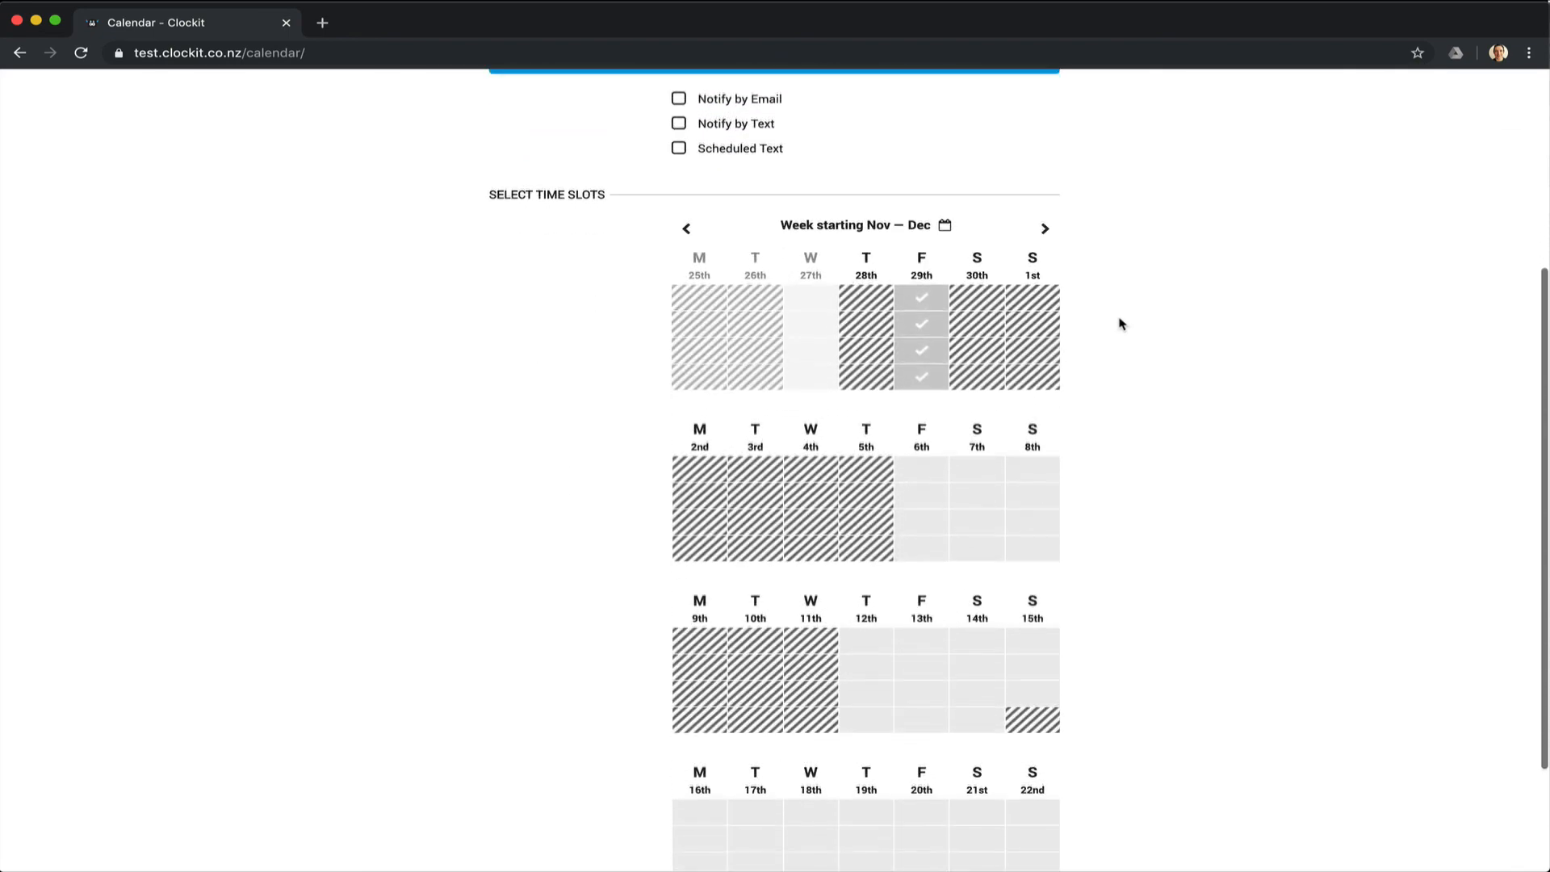
{"action": "left_click", "coordinate": [924, 431]}
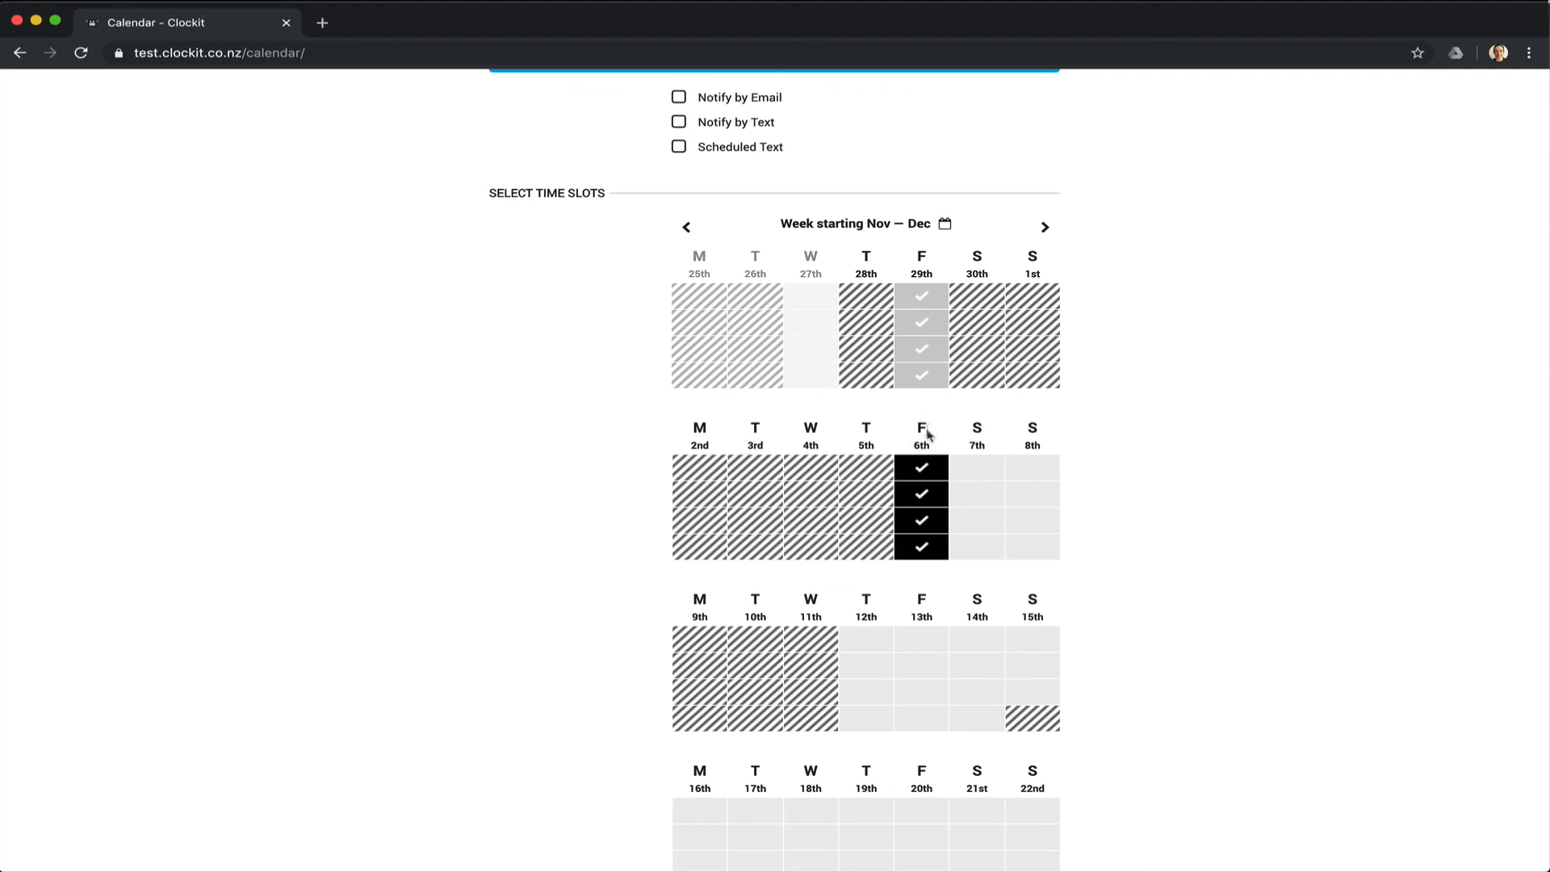
{"action": "scroll", "coordinate": [1230, 472], "scroll_direction": "up", "scroll_amount": 2}
{"action": "scroll", "coordinate": [1230, 472], "scroll_direction": "up", "scroll_amount": 2}
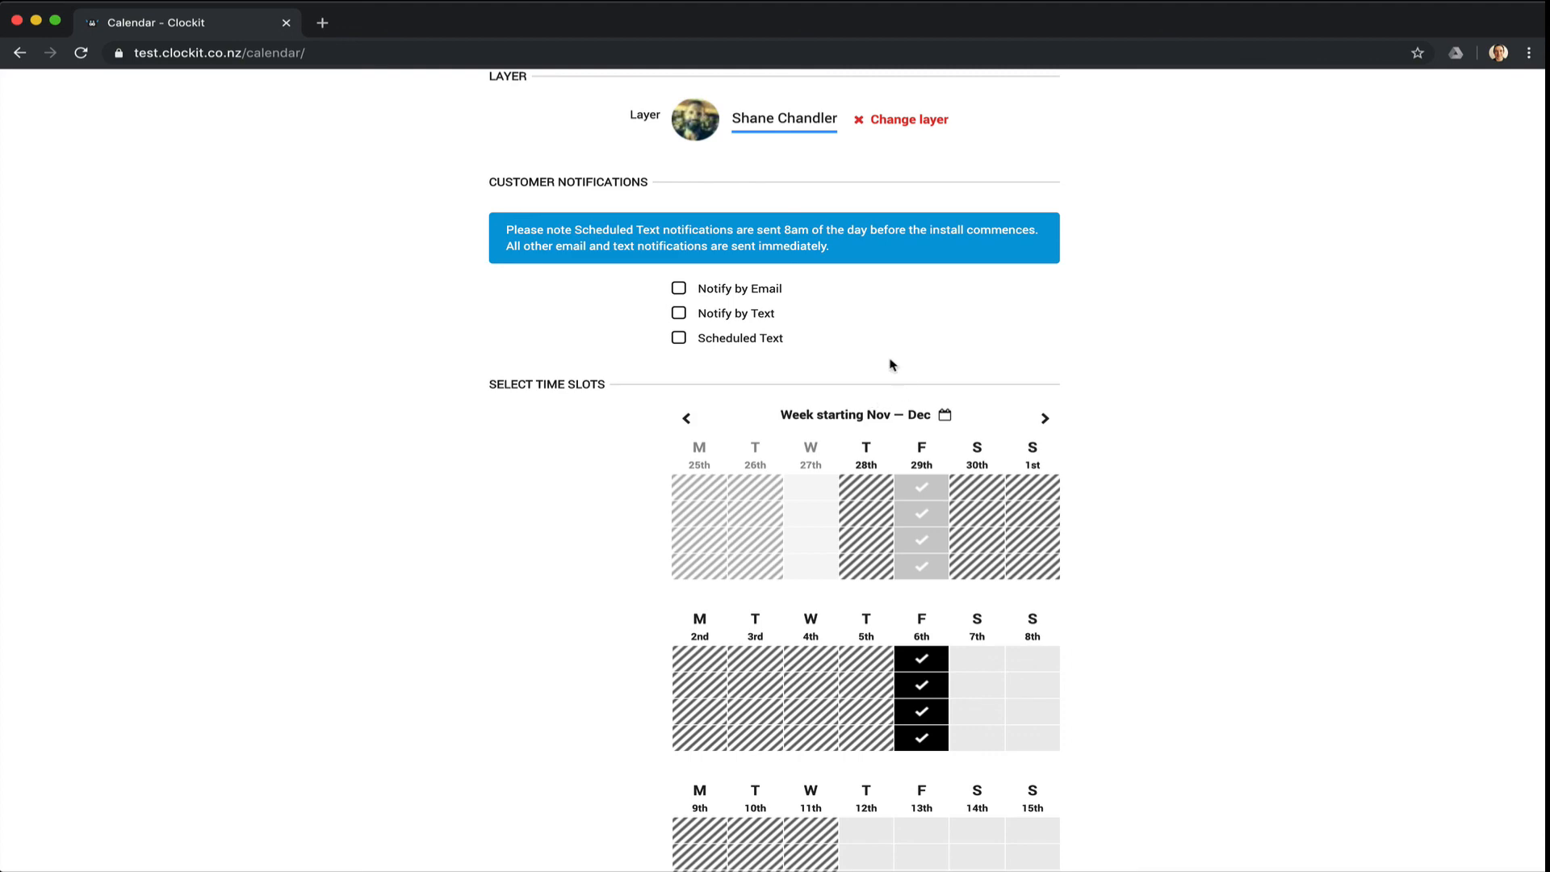
{"action": "scroll", "coordinate": [1179, 353], "scroll_direction": "down", "scroll_amount": 5}
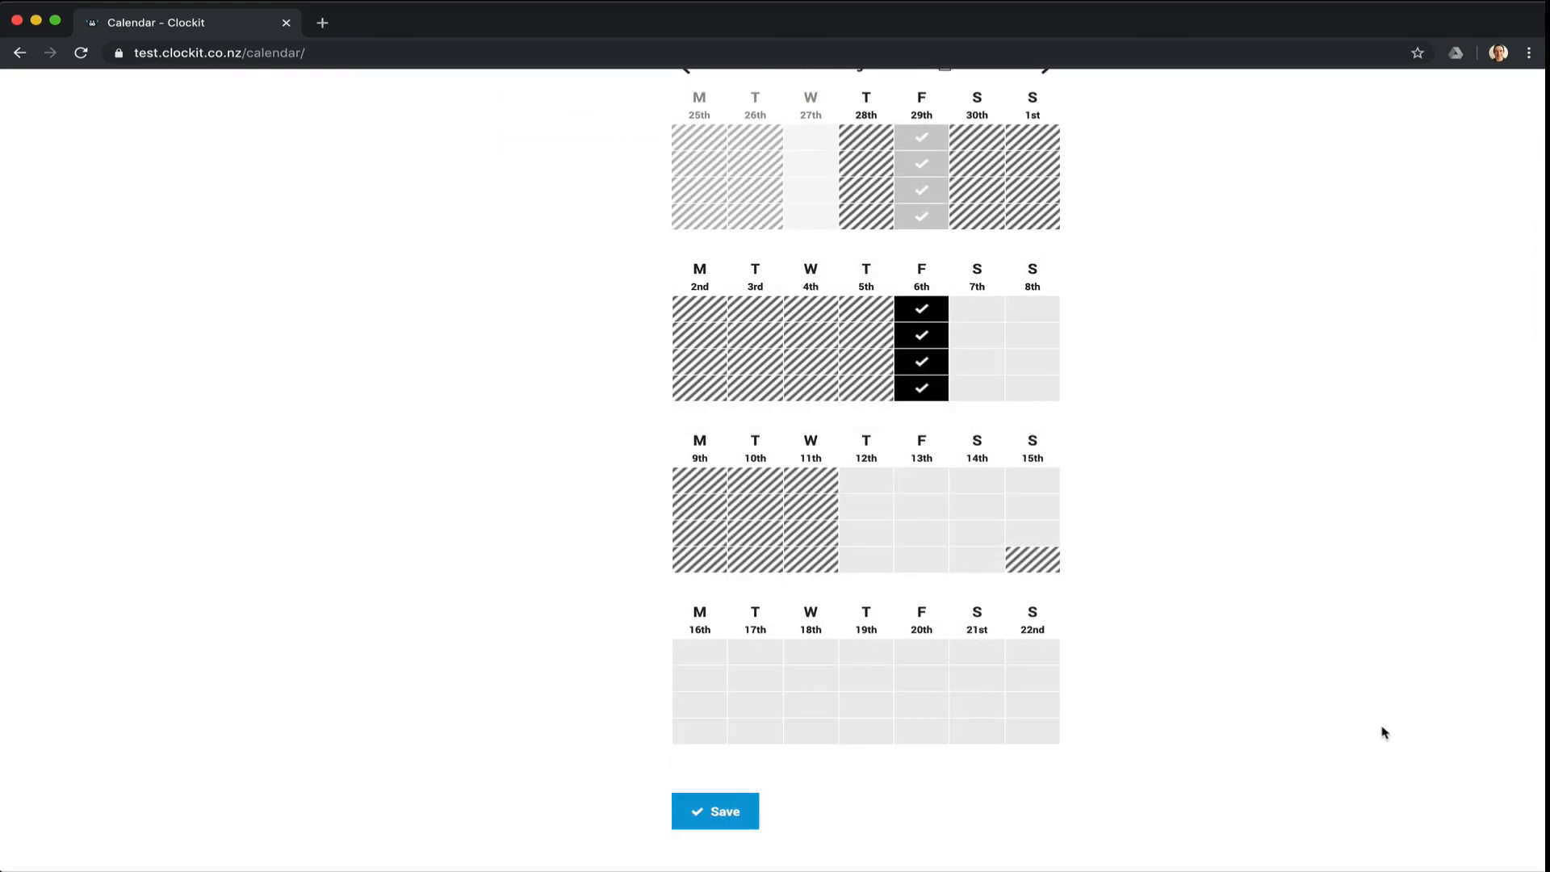
{"action": "left_click", "coordinate": [715, 812]}
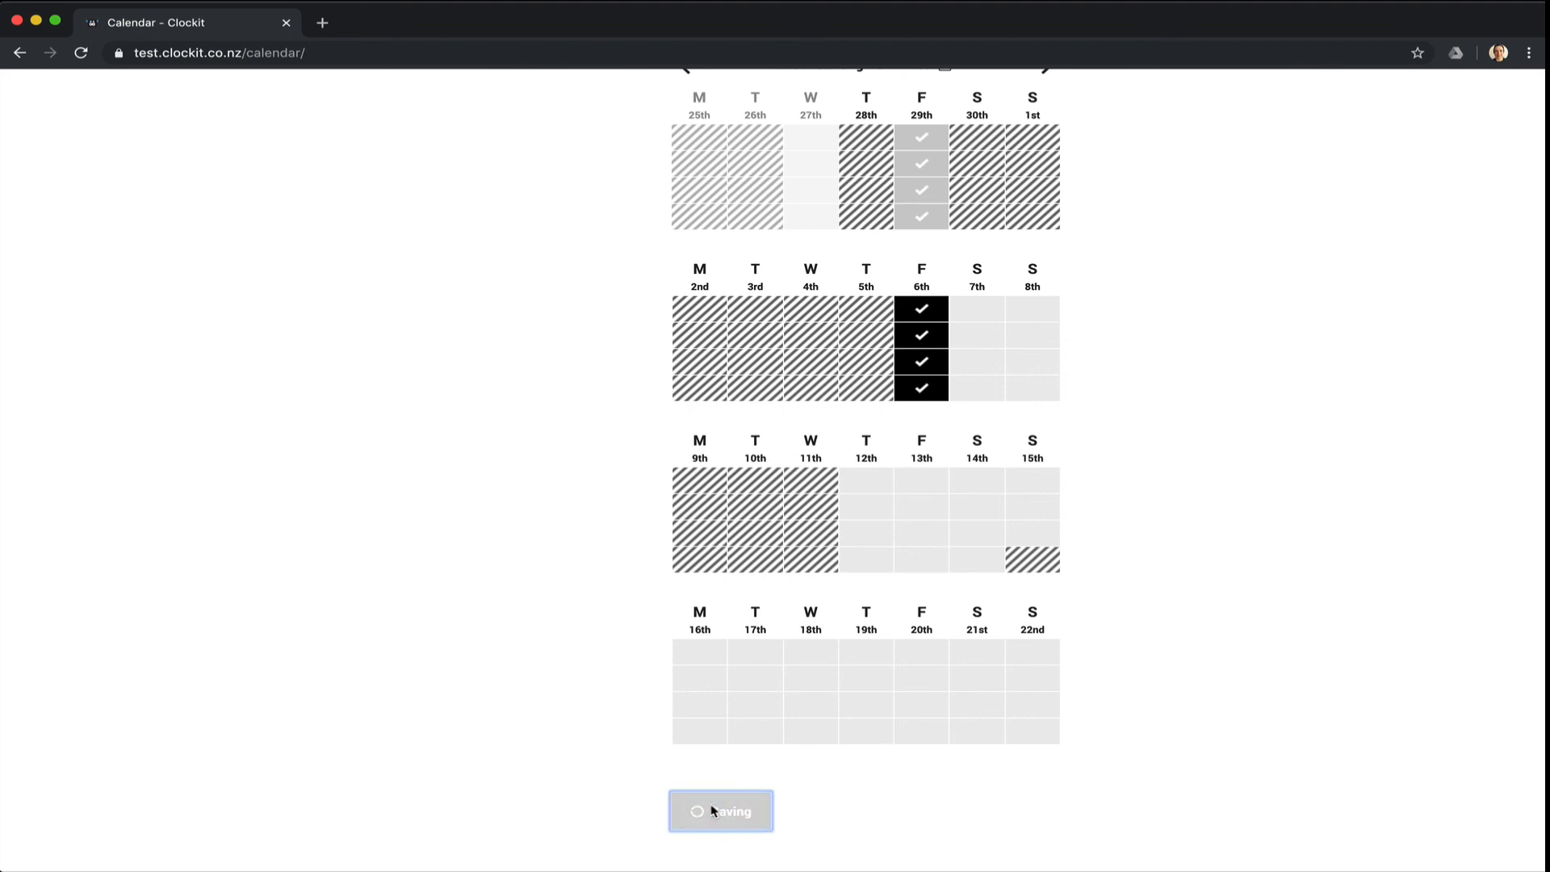